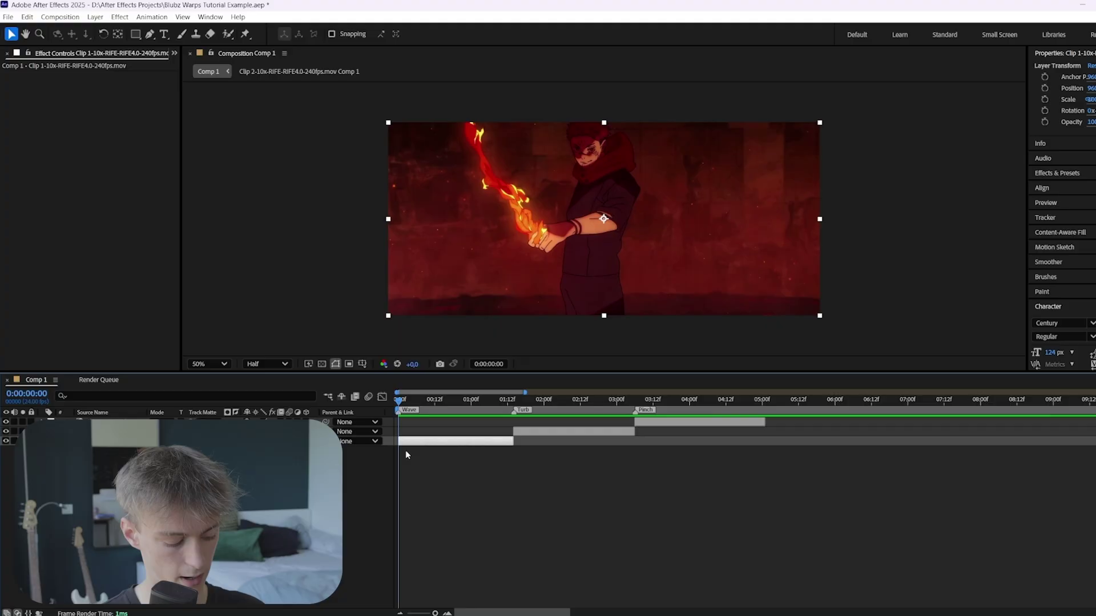
Add an adjustment layer, split it at 0:00:01:14 and delete the part after the first cut.
{"action": "key", "text": "ctrl+alt+y"}
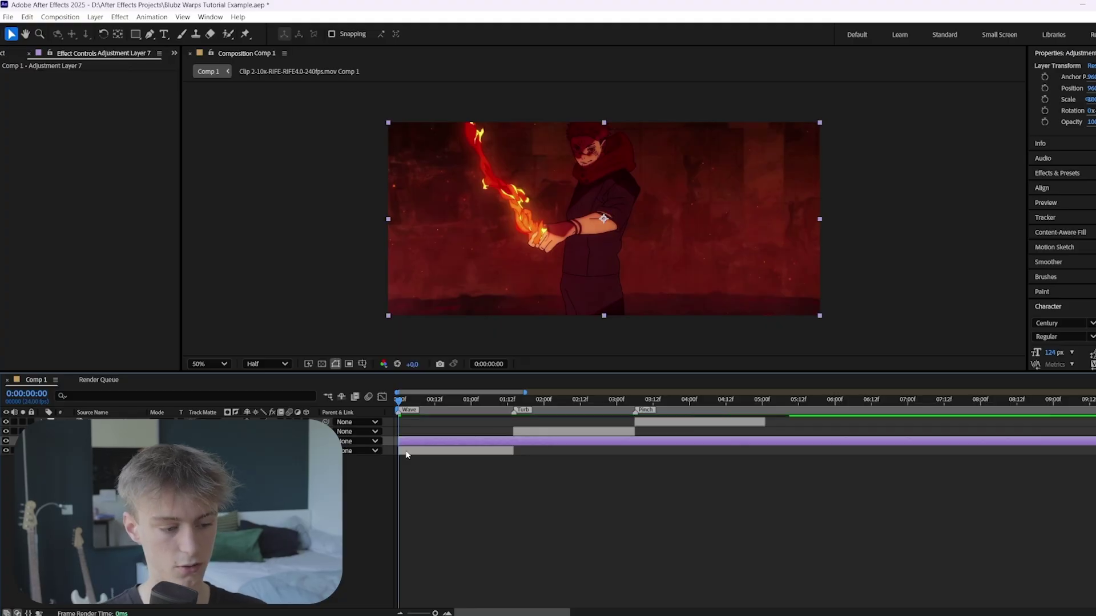
{"action": "left_click_drag", "start_coordinate": [424, 403], "coordinate": [516, 397]}
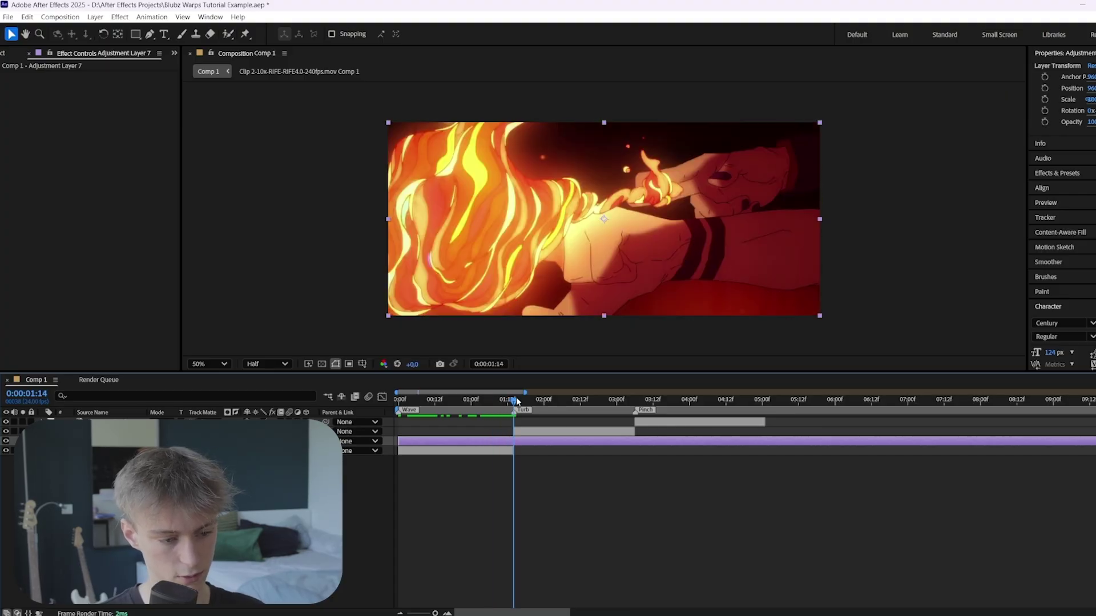
{"action": "key", "text": "ctrl+shift+d"}
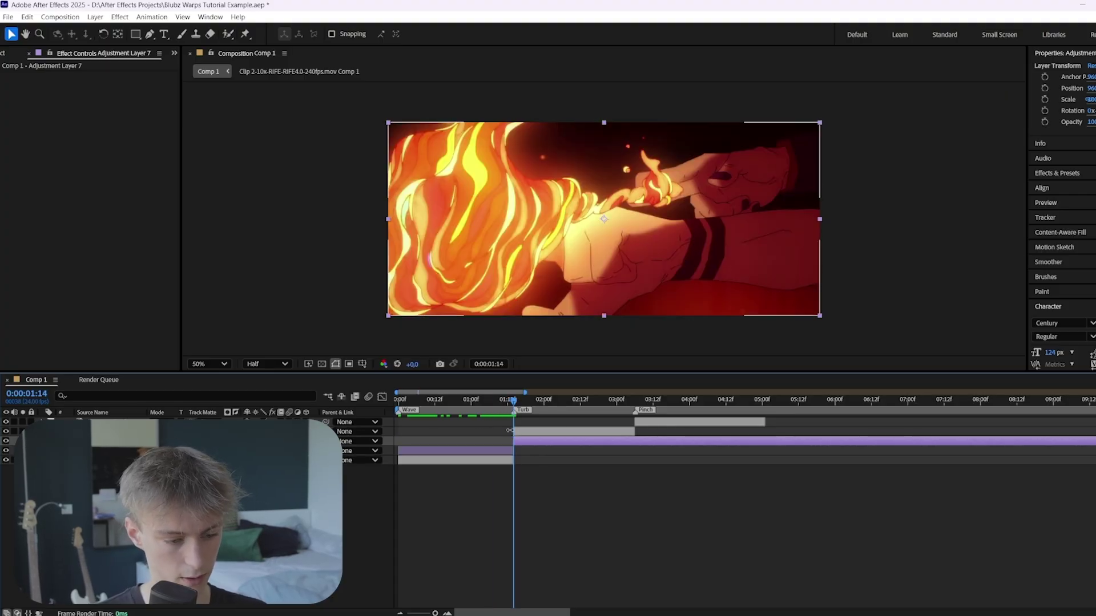
{"action": "key", "text": "Delete"}
{"action": "left_click", "coordinate": [496, 399]}
{"action": "key", "text": "Home"}
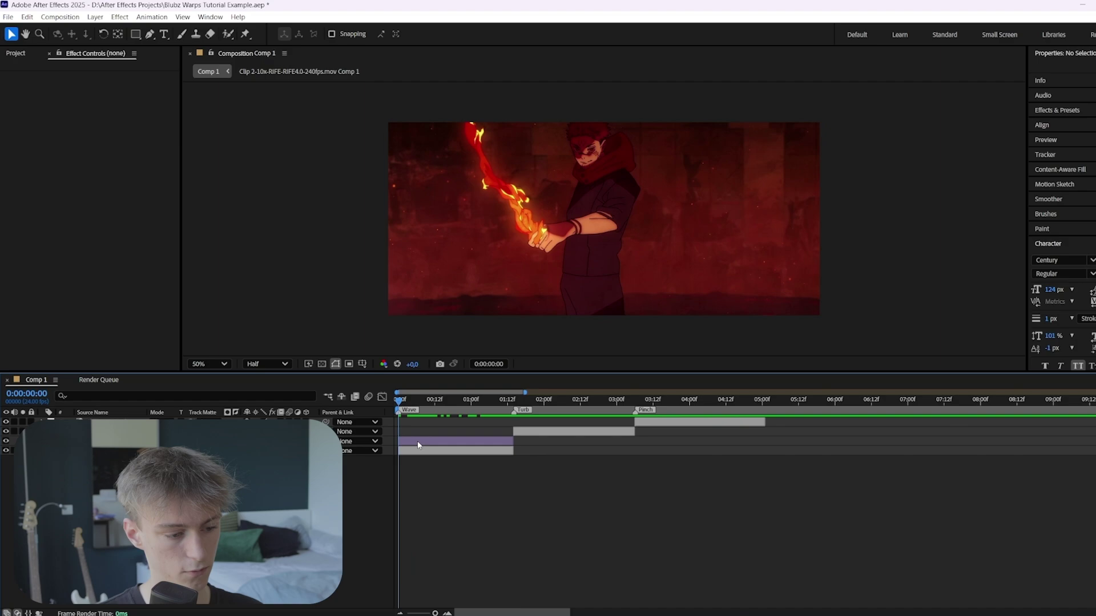
Apply Wave Warp to the adjustment layer over the first clip.
{"action": "left_click", "coordinate": [418, 442]}
{"action": "key", "text": "ctrl+space"}
{"action": "type", "text": "wave"}
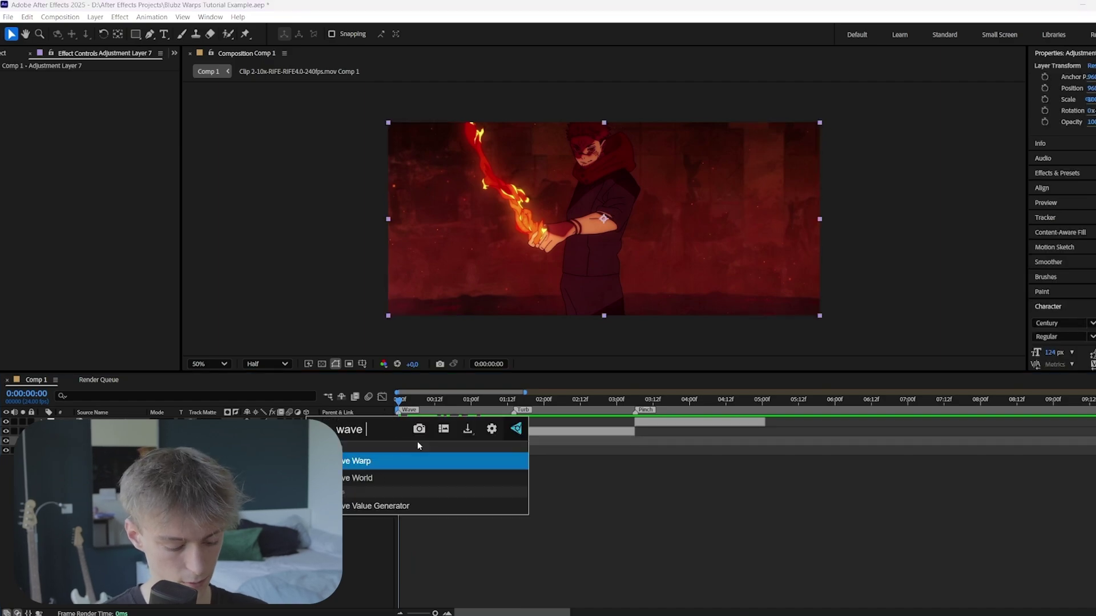
{"action": "key", "text": "Return"}
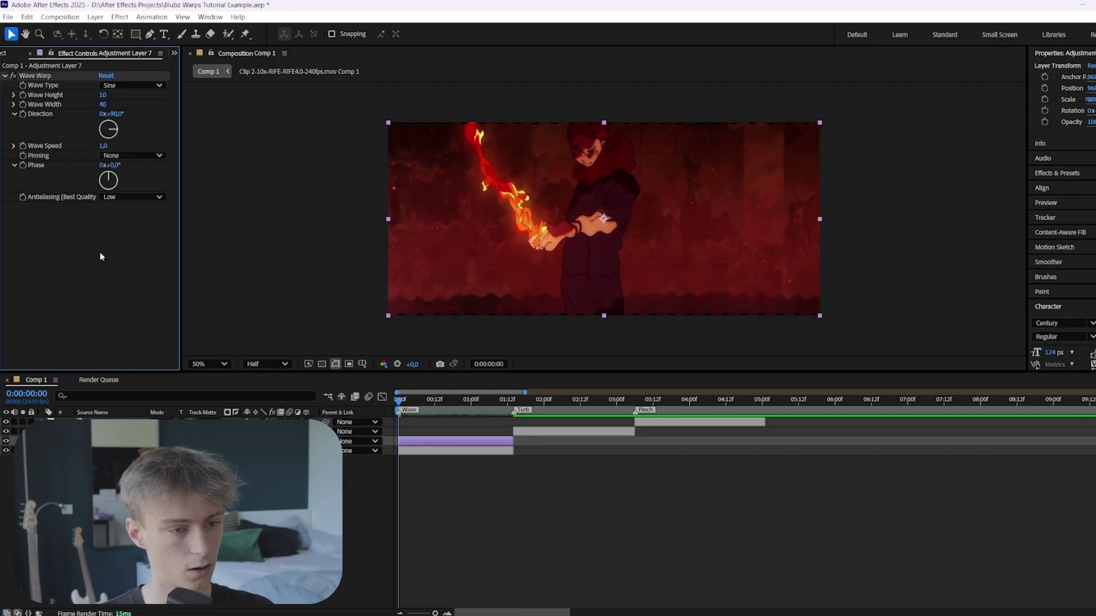
After trying Circle and Uncircle wave types, set Wave Warp to Sine with Wave Height 58.
{"action": "left_click", "coordinate": [129, 84]}
{"action": "left_click", "coordinate": [149, 144]}
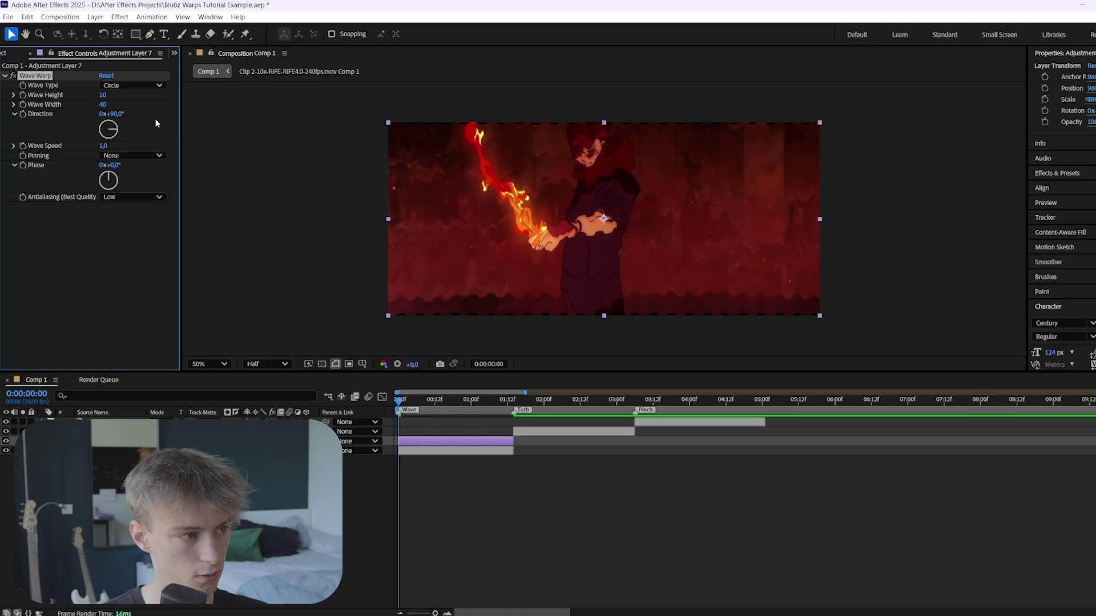
{"action": "left_click", "coordinate": [152, 85]}
{"action": "left_click", "coordinate": [142, 175]}
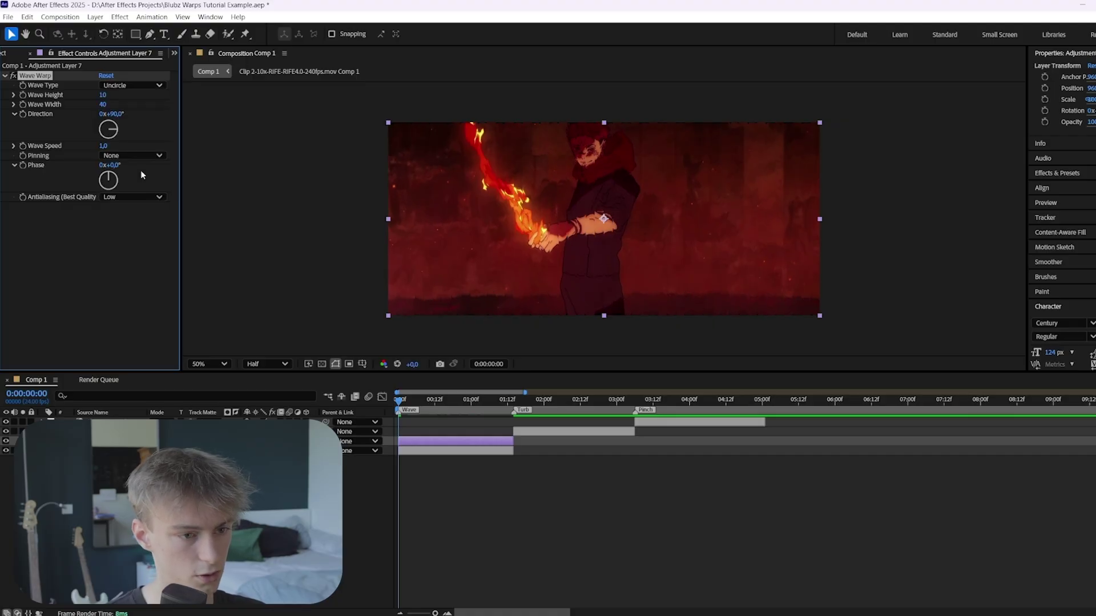
{"action": "left_click_drag", "start_coordinate": [104, 100], "coordinate": [108, 100]}
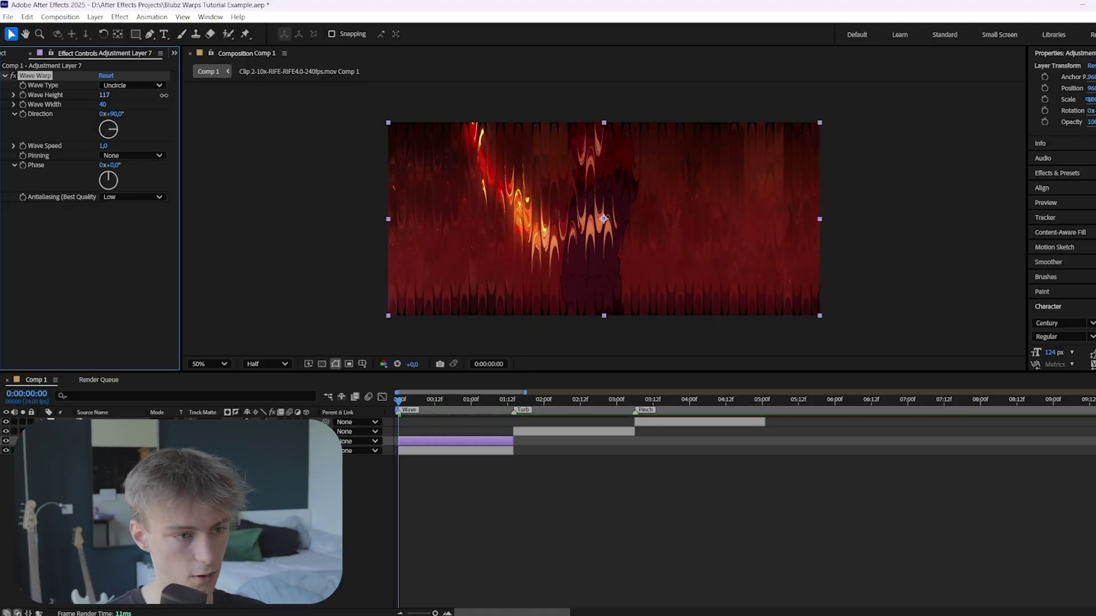
{"action": "left_click", "coordinate": [151, 85]}
{"action": "left_click", "coordinate": [127, 97]}
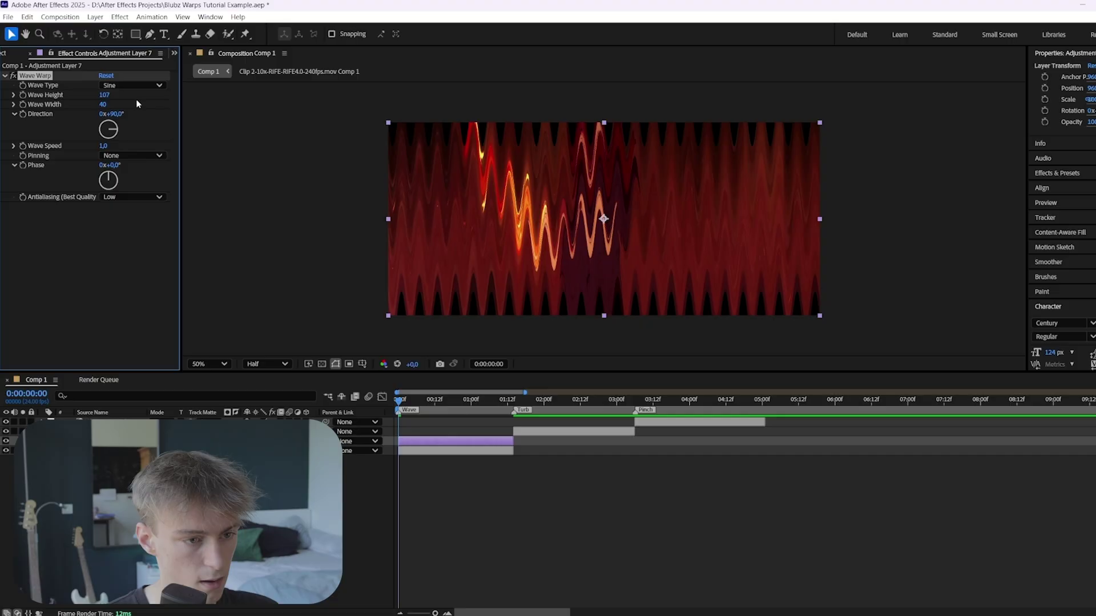
{"action": "left_click_drag", "start_coordinate": [100, 95], "coordinate": [411, 210]}
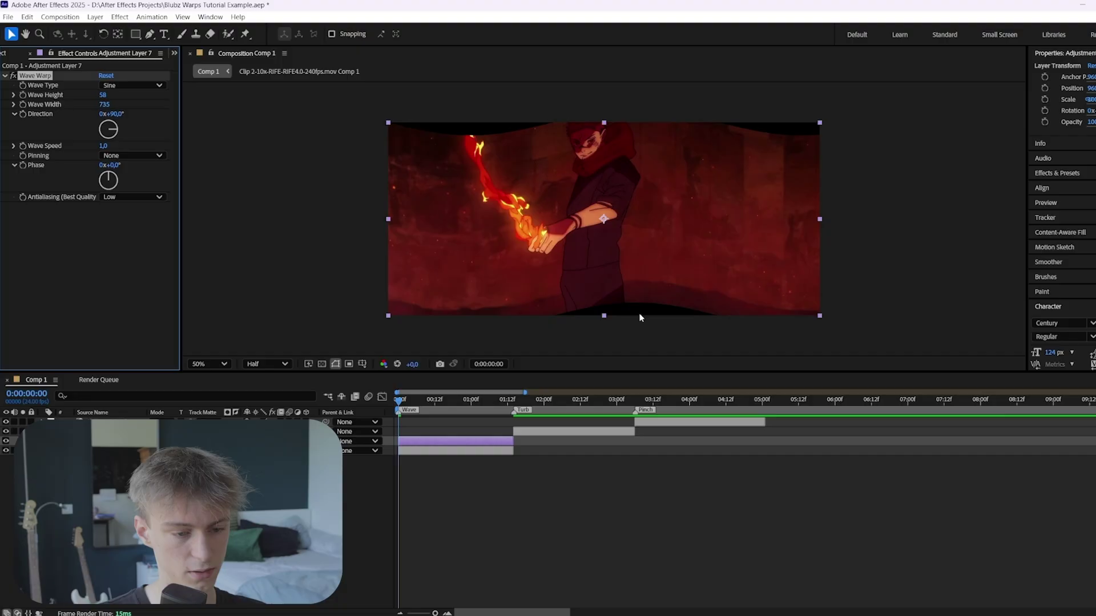
Set Wave Warp pinning to All Edges and Wave Speed to 0.
{"action": "left_click", "coordinate": [131, 155]}
{"action": "left_click", "coordinate": [132, 173]}
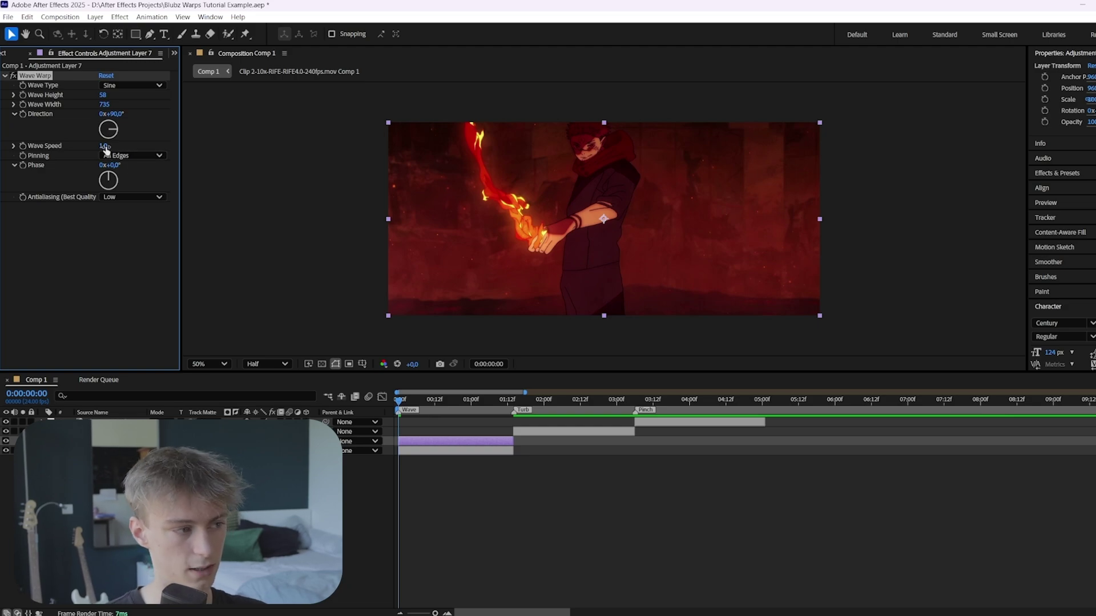
{"action": "type", "text": "0"}
{"action": "key", "text": "Return"}
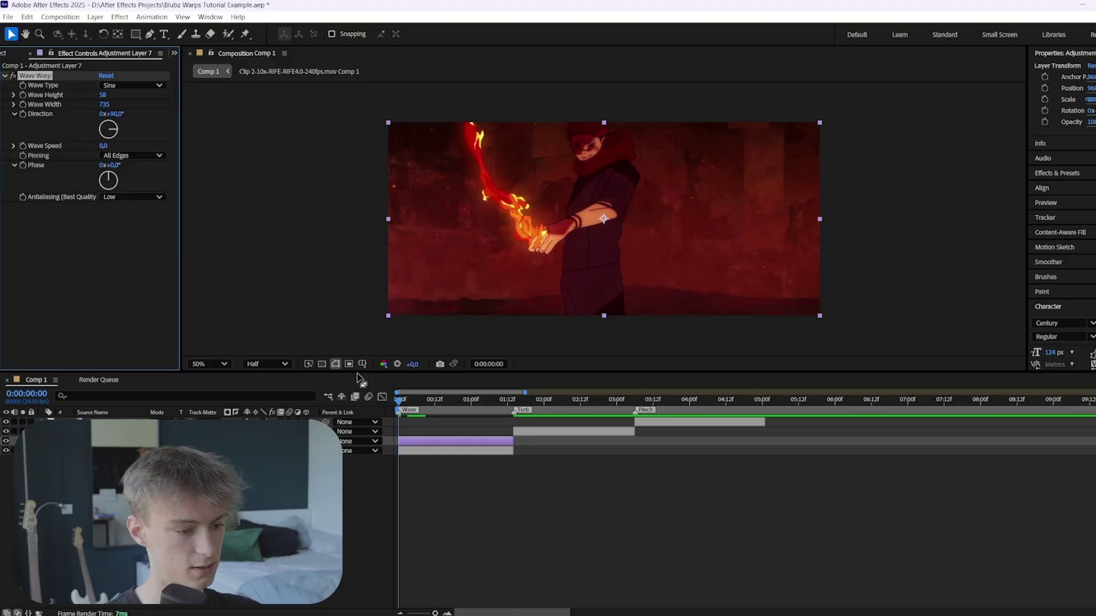
Keyframe Phase from 0° at the start to 8x+151° at 0:00:01:13.
{"action": "left_click", "coordinate": [408, 407]}
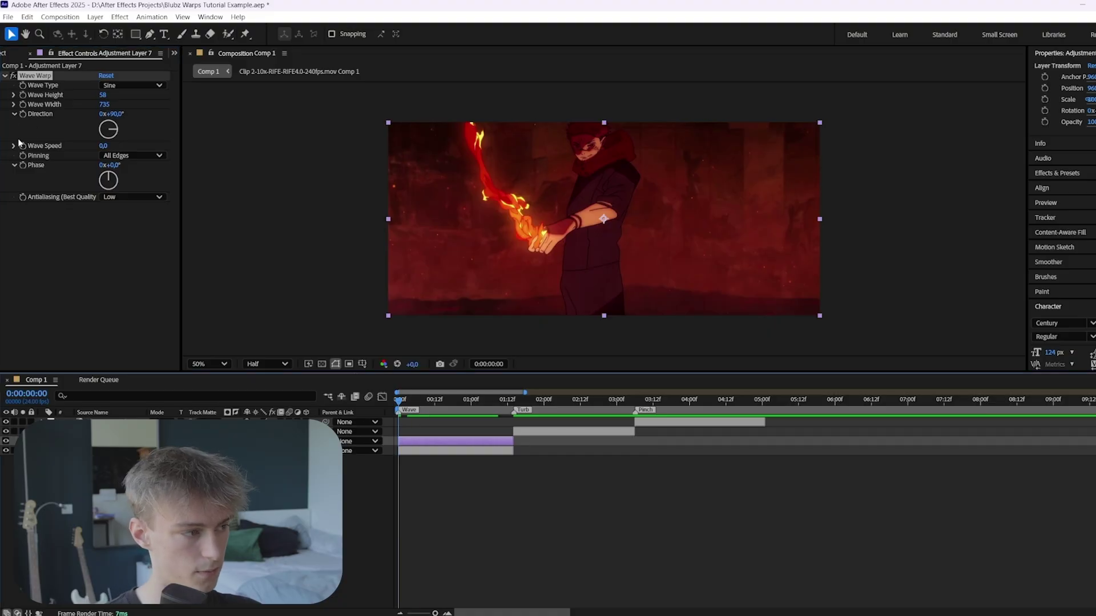
{"action": "left_click", "coordinate": [23, 165]}
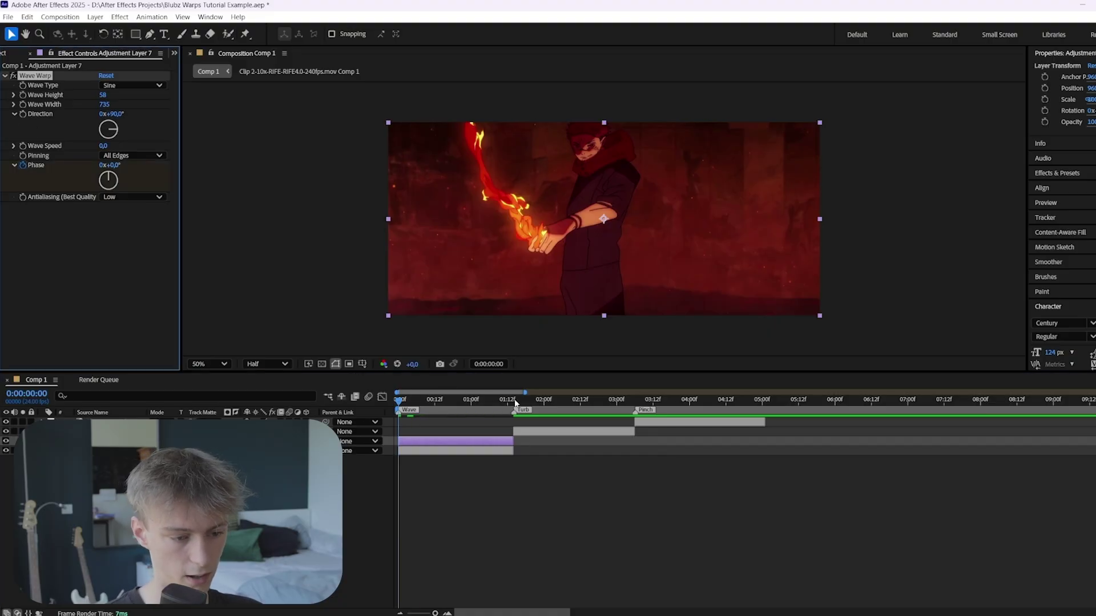
{"action": "left_click_drag", "start_coordinate": [515, 403], "coordinate": [512, 404]}
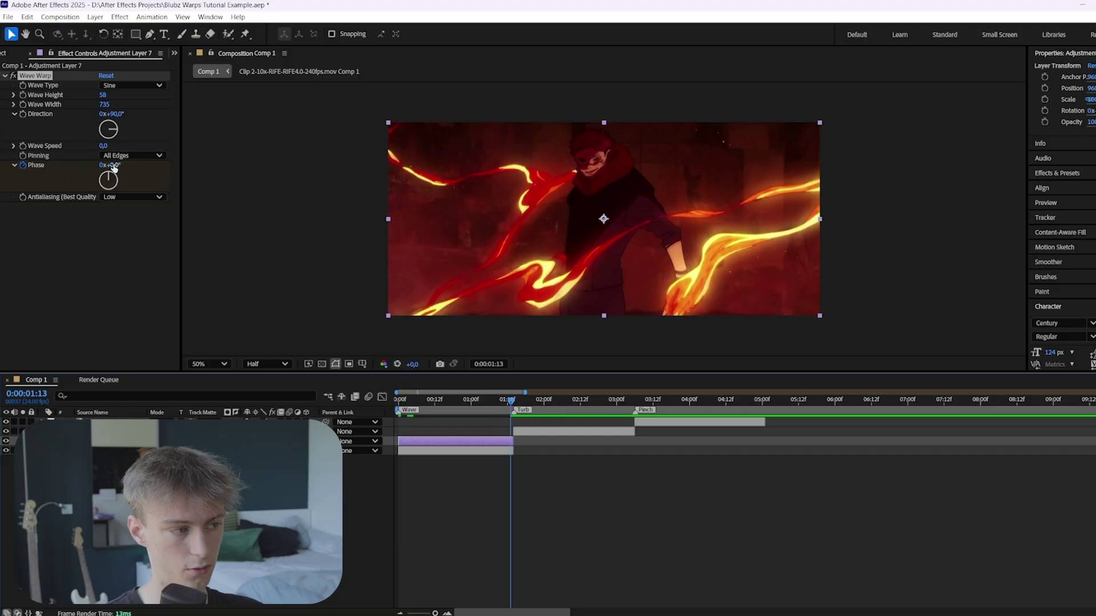
{"action": "left_click_drag", "start_coordinate": [114, 166], "coordinate": [194, 189]}
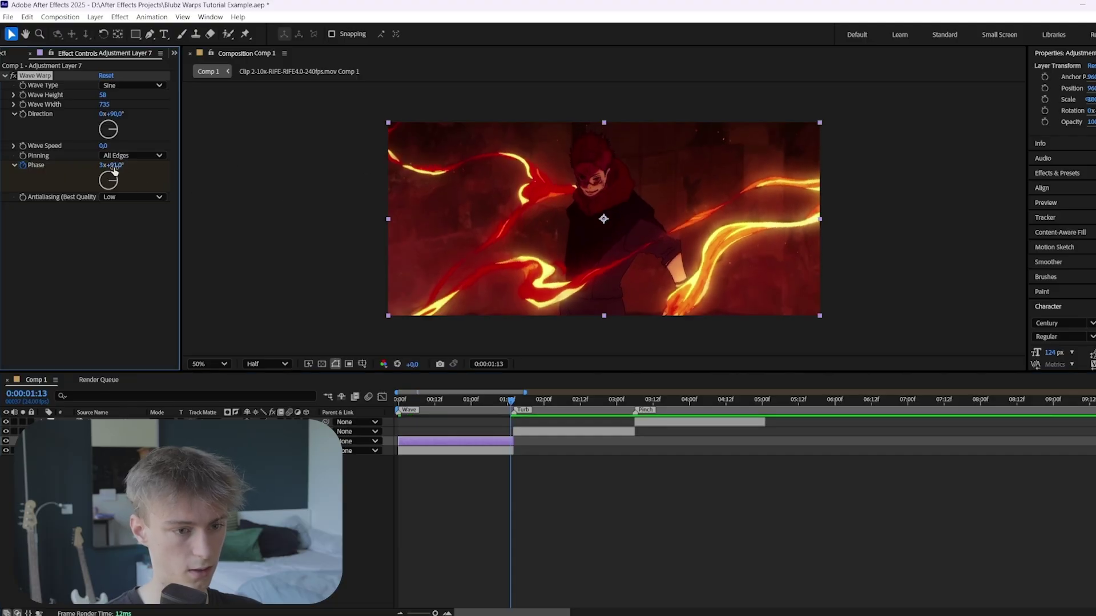
{"action": "left_click_drag", "start_coordinate": [114, 169], "coordinate": [440, 176]}
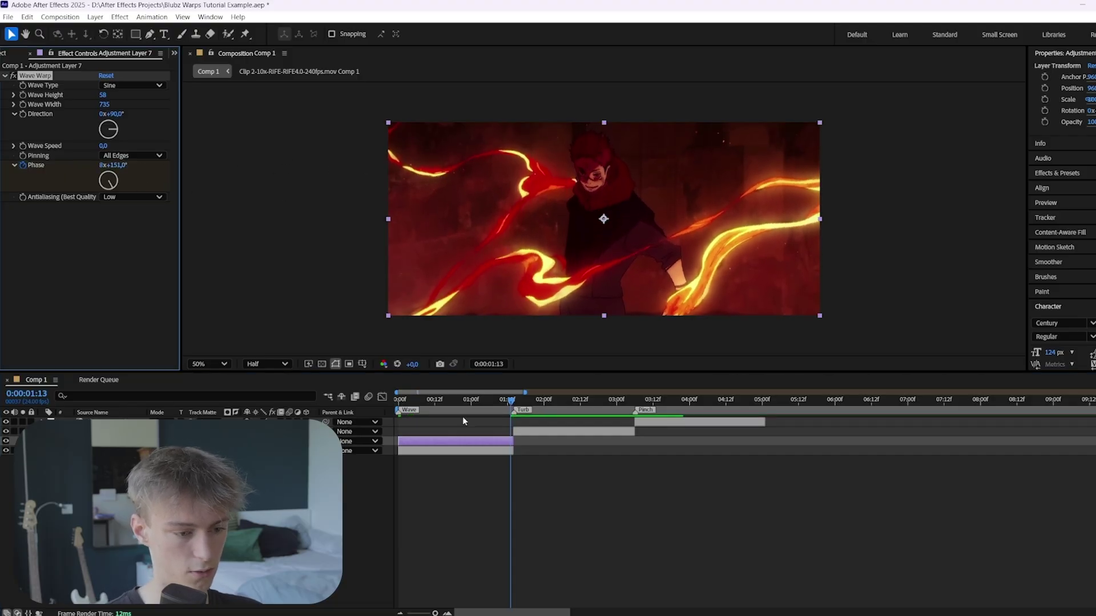
{"action": "left_click", "coordinate": [490, 399]}
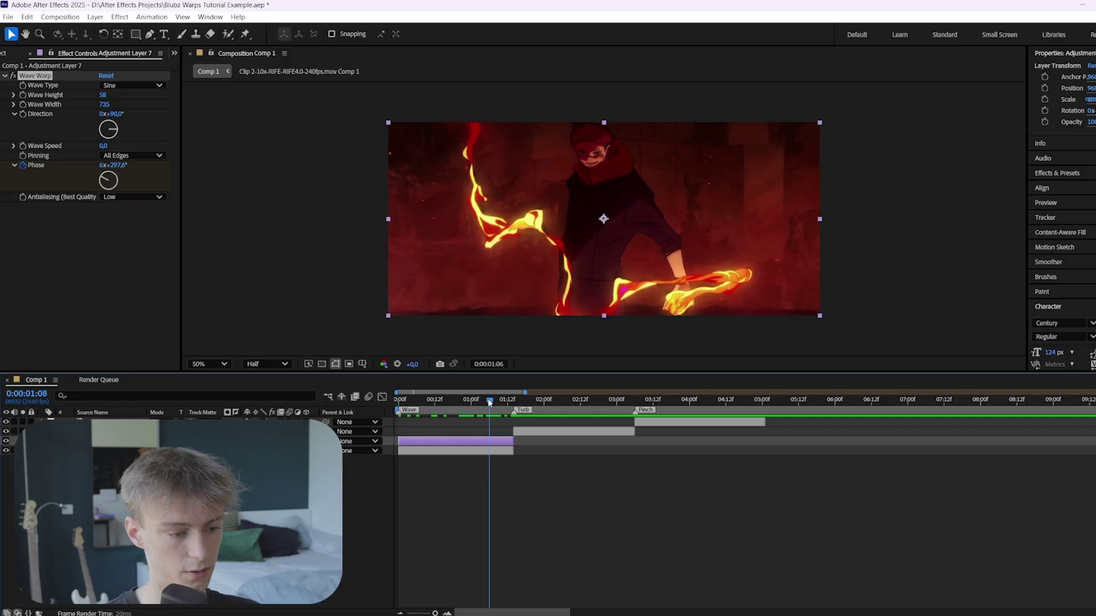
Keyframe Wave Height down to 0 at 0:00:01:13 and select the warp keyframes for easing.
{"action": "key", "text": "Home"}
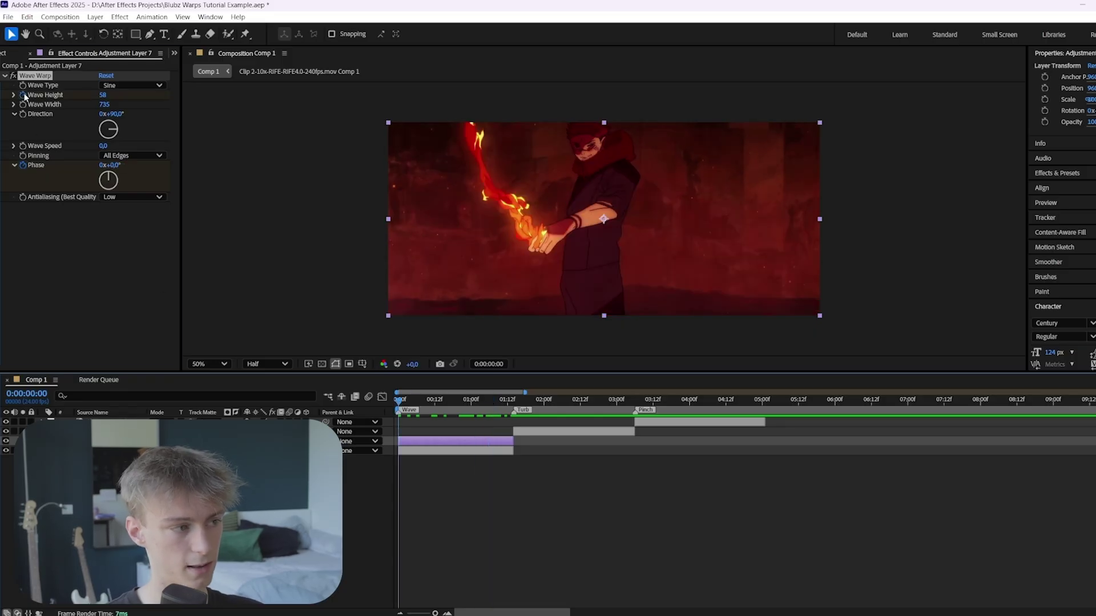
{"action": "left_click", "coordinate": [511, 401]}
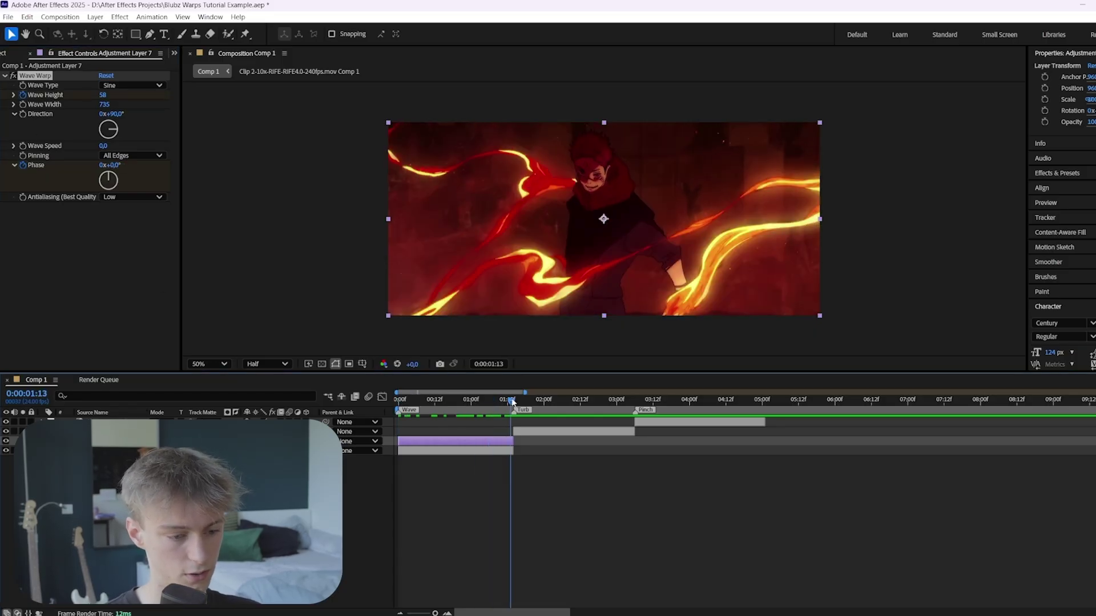
{"action": "left_click_drag", "start_coordinate": [104, 96], "coordinate": [94, 96]}
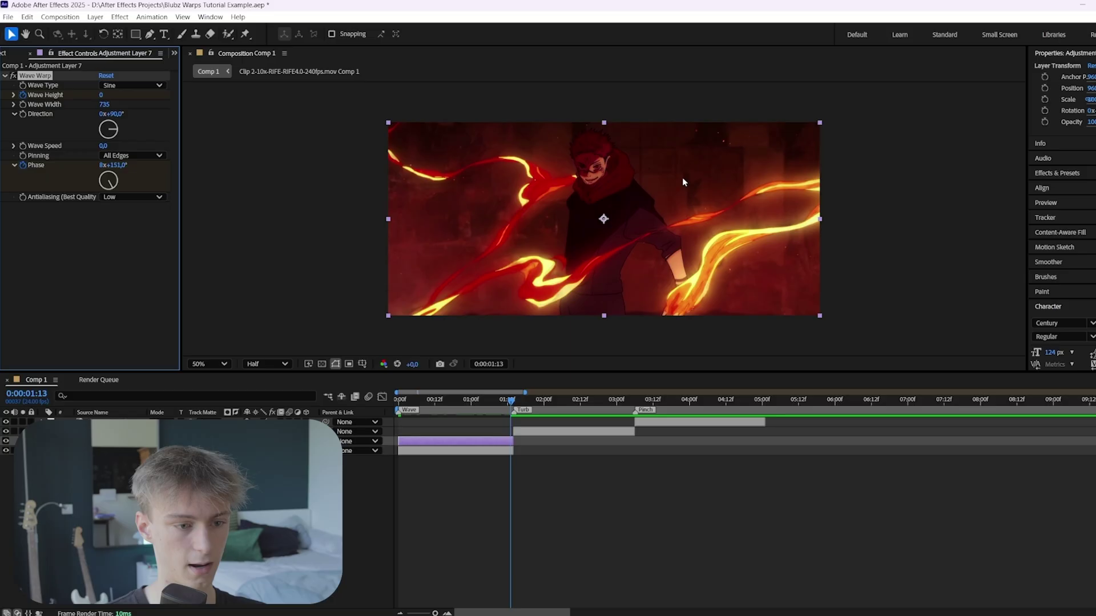
{"action": "key", "text": "u"}
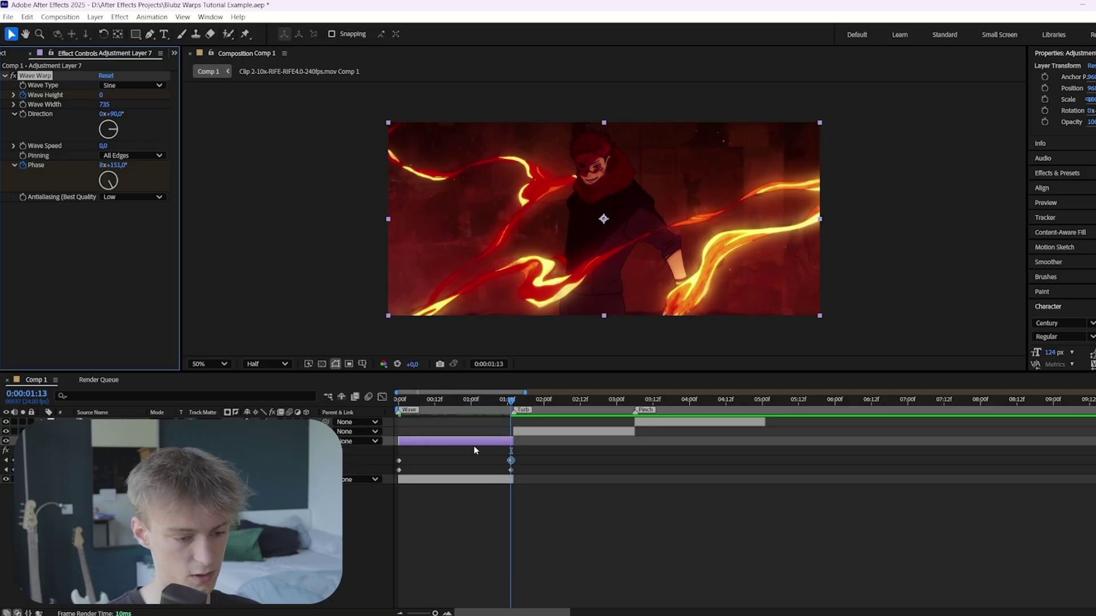
{"action": "left_click_drag", "start_coordinate": [545, 452], "coordinate": [355, 489]}
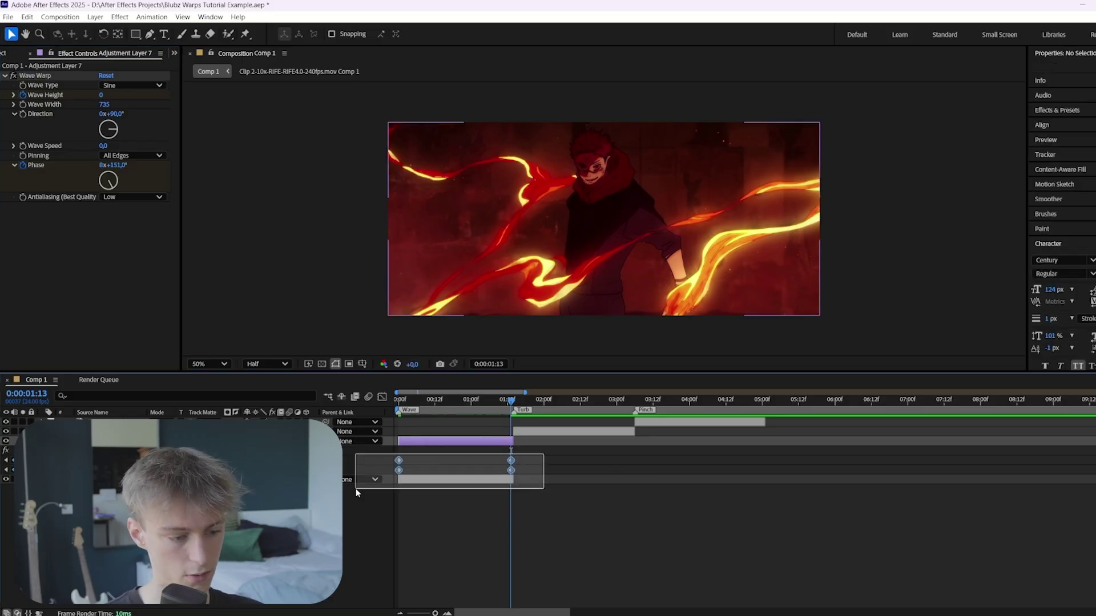
{"action": "left_click", "coordinate": [398, 460]}
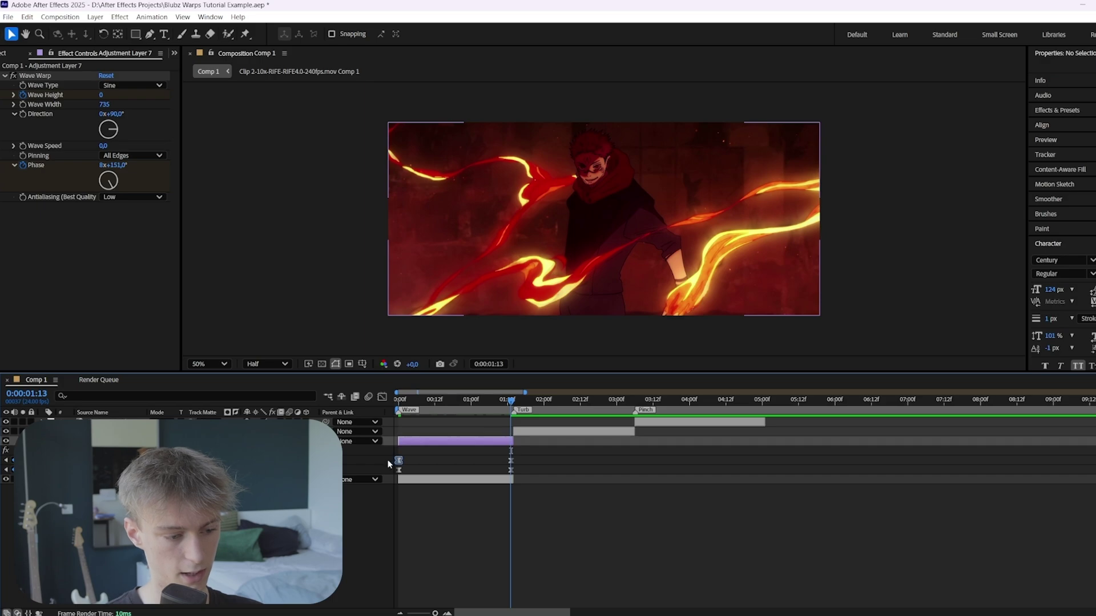
Reshape the Wave Height speed curve to drop steeply then ease into the cut.
{"action": "left_click", "coordinate": [383, 396]}
{"action": "left_click_drag", "start_coordinate": [435, 429], "coordinate": [404, 570]}
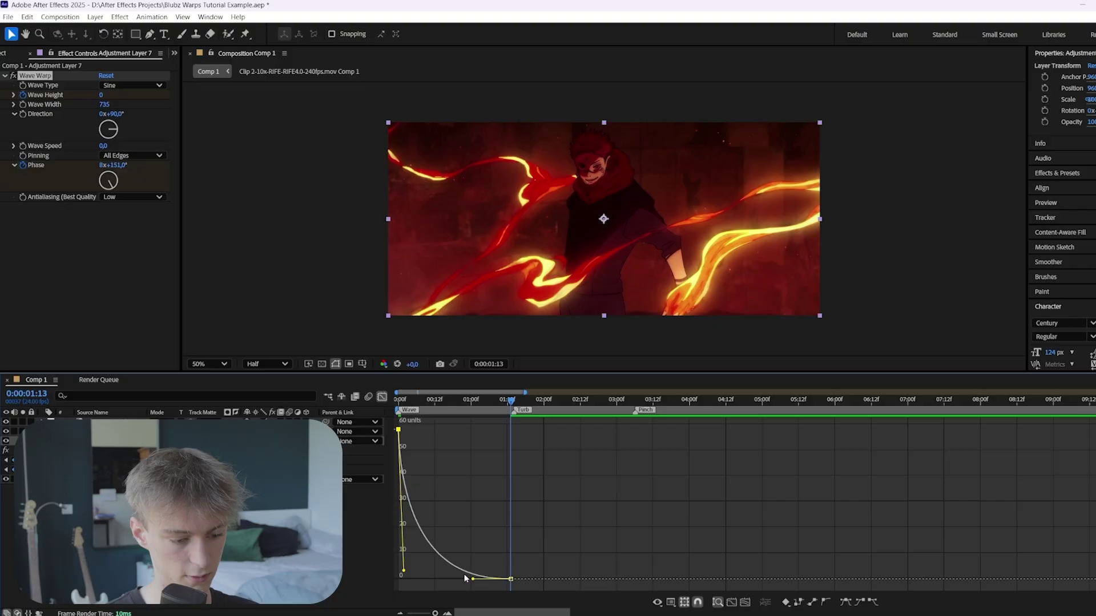
{"action": "left_click_drag", "start_coordinate": [473, 580], "coordinate": [404, 557]}
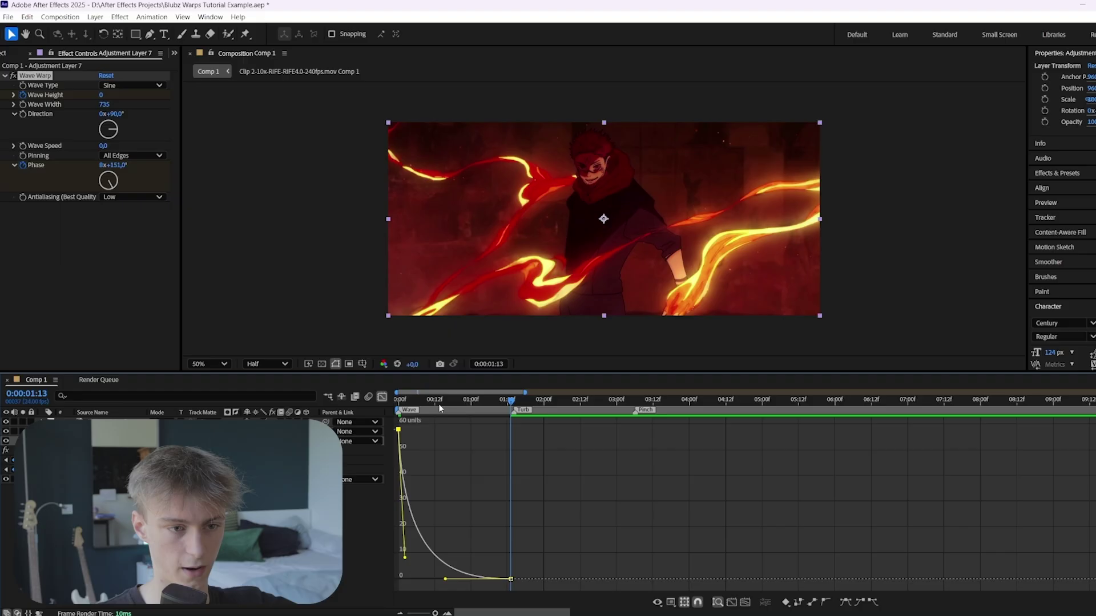
Preview the eased wave warp from the start, then select the Phase keyframes in the layer bars.
{"action": "left_click_drag", "start_coordinate": [444, 402], "coordinate": [364, 407]}
{"action": "key", "text": "space"}
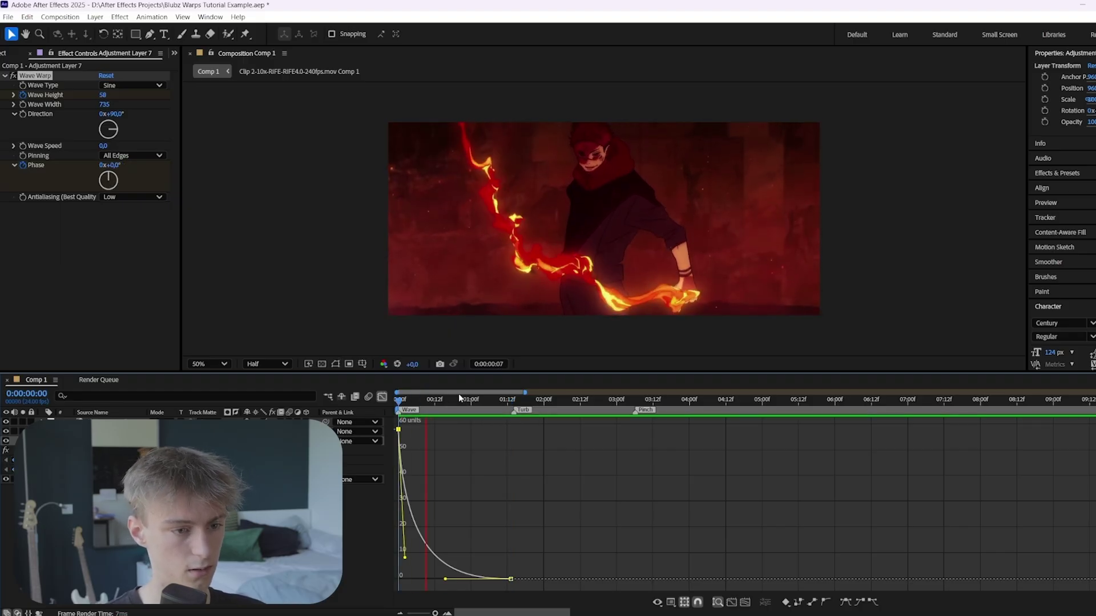
{"action": "left_click", "coordinate": [382, 396]}
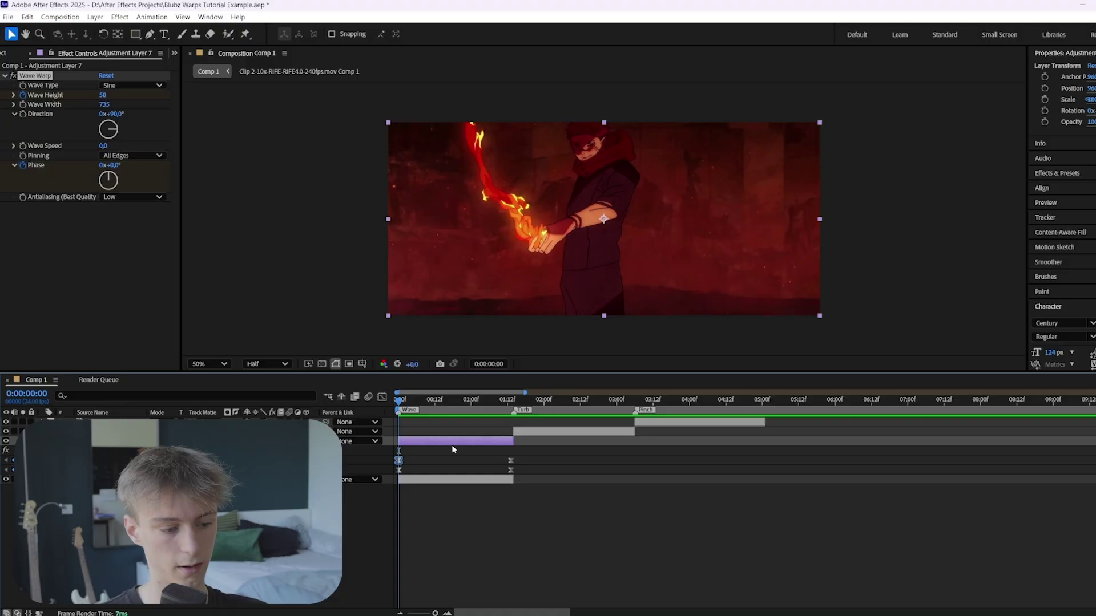
{"action": "left_click", "coordinate": [398, 470]}
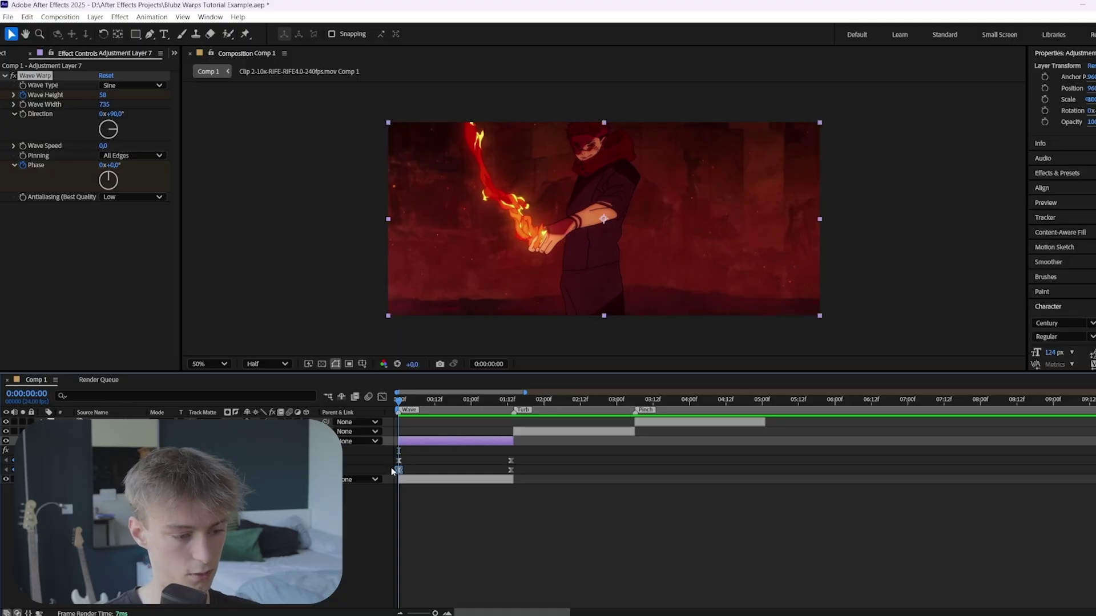
Bend the Phase curve to shoot up from 0° and ease long into its final keyframe.
{"action": "left_click", "coordinate": [382, 396]}
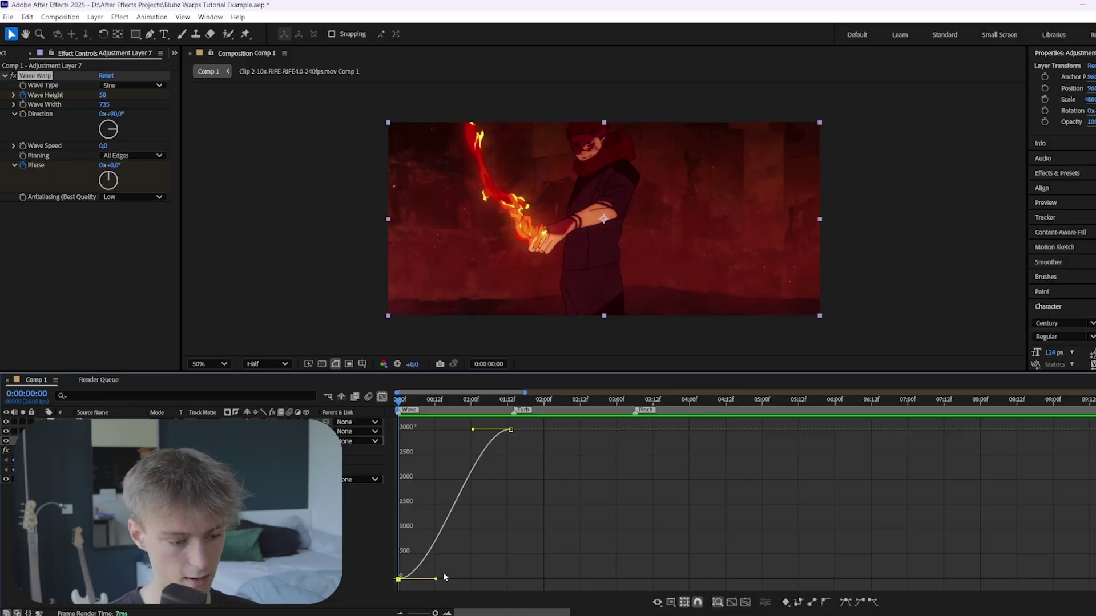
{"action": "left_click_drag", "start_coordinate": [435, 580], "coordinate": [404, 468]}
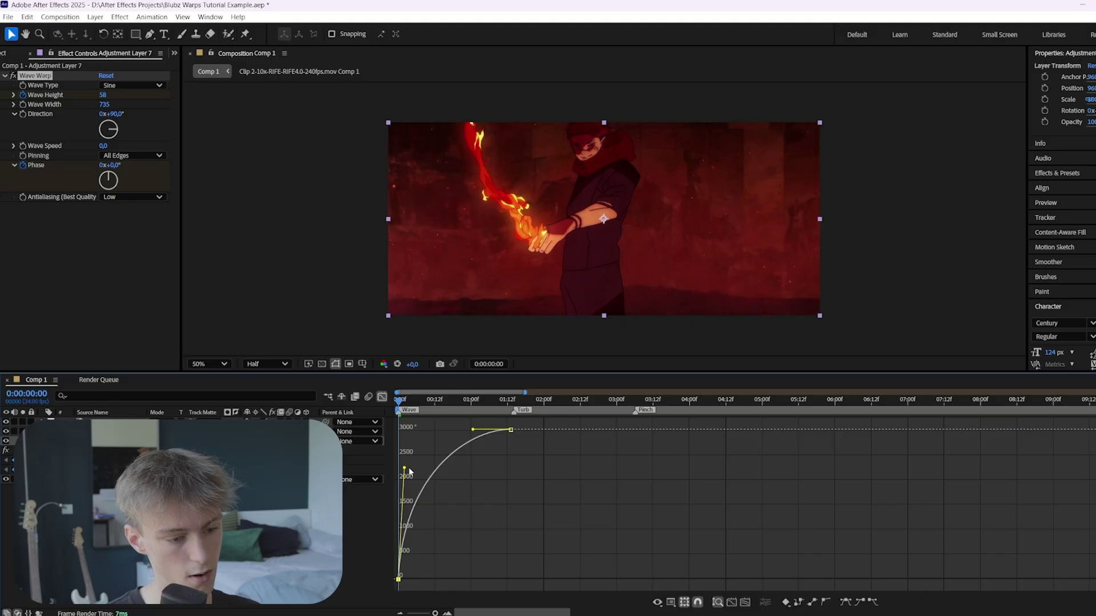
{"action": "left_click_drag", "start_coordinate": [472, 430], "coordinate": [428, 439]}
{"action": "left_click", "coordinate": [465, 399]}
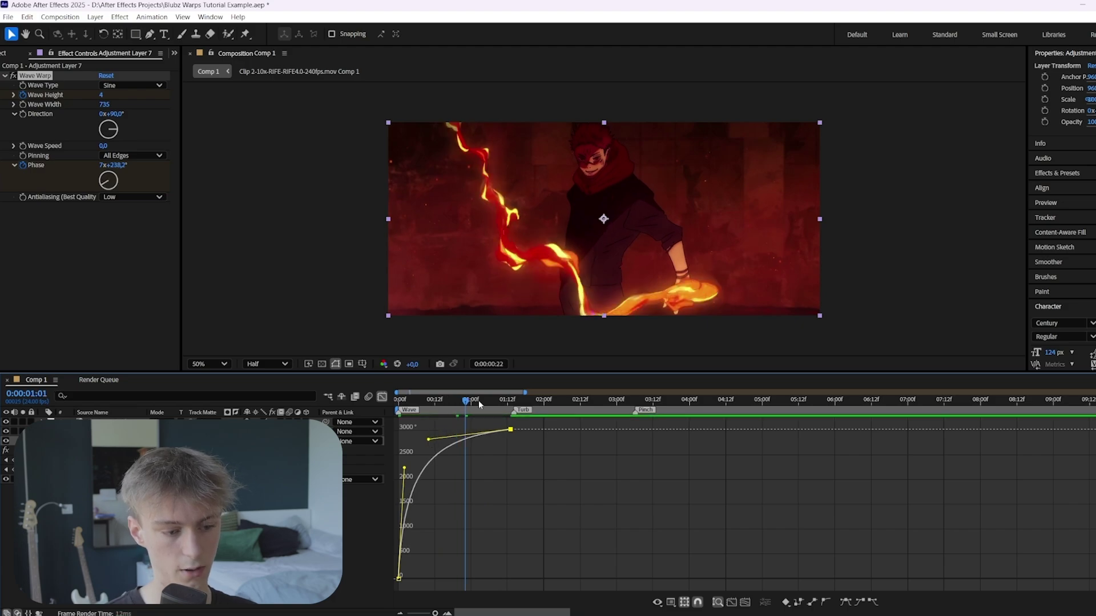
Preview the warp, soften the Phase ease out of the first keyframe, and recheck the motion.
{"action": "key", "text": "space"}
{"action": "key", "text": "Home"}
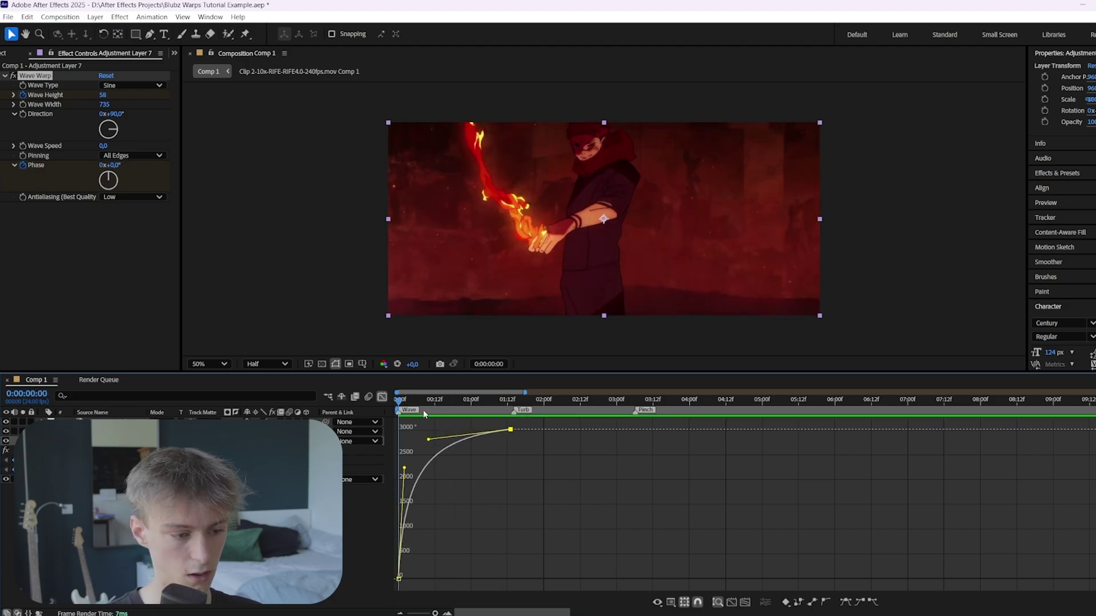
{"action": "mouse_move", "coordinate": [423, 410]}
{"action": "left_mouse_down"}
{"action": "mouse_move", "coordinate": [443, 402]}
{"action": "mouse_move", "coordinate": [402, 406]}
{"action": "left_mouse_up"}
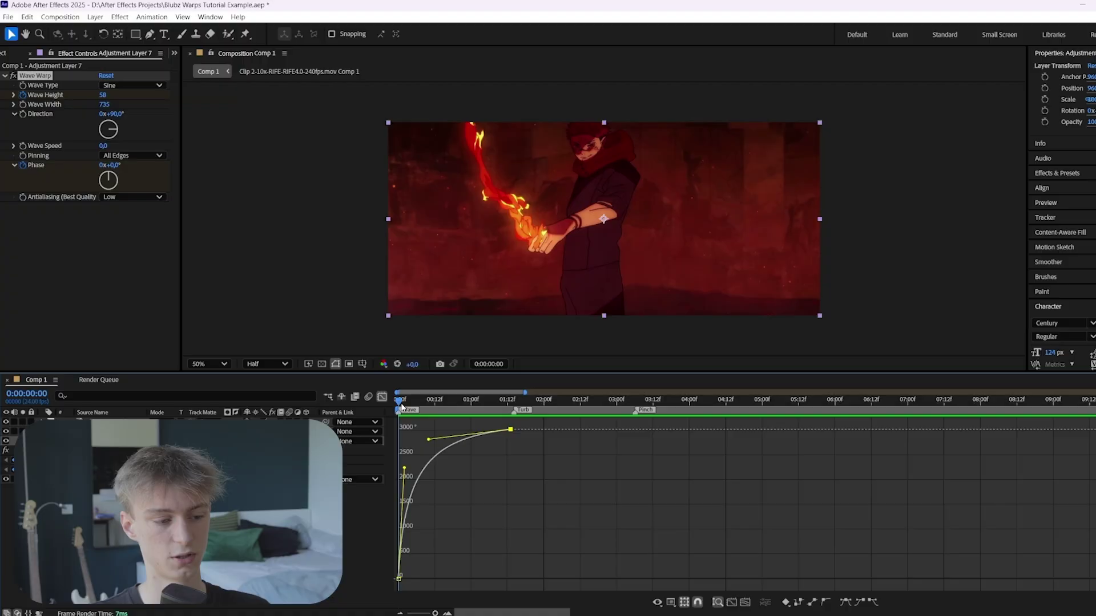
{"action": "key", "text": "space"}
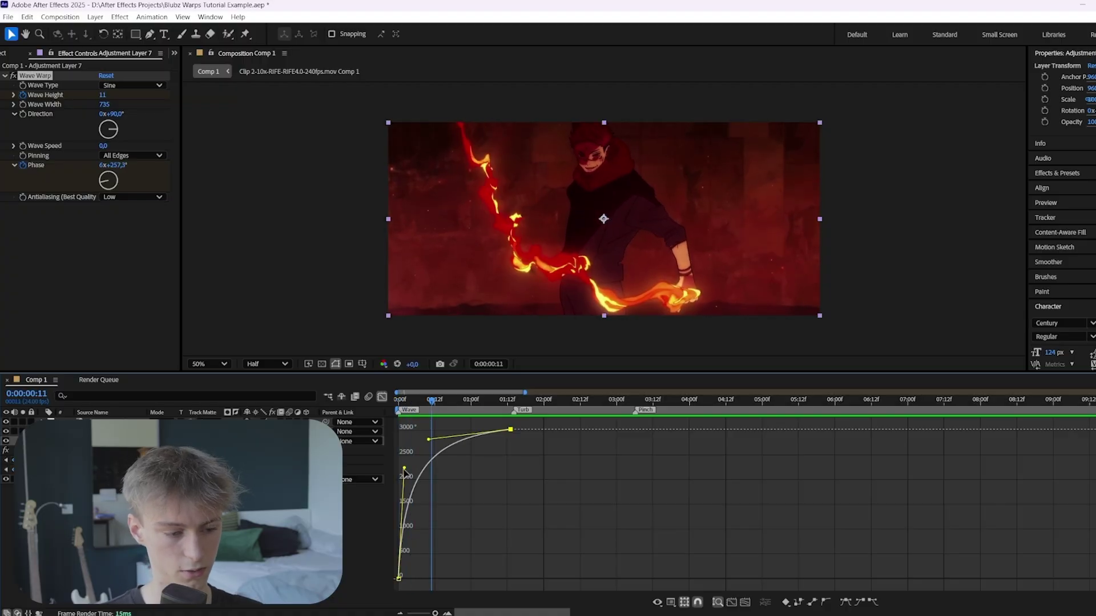
{"action": "left_click_drag", "start_coordinate": [404, 469], "coordinate": [398, 432]}
{"action": "key", "text": "space"}
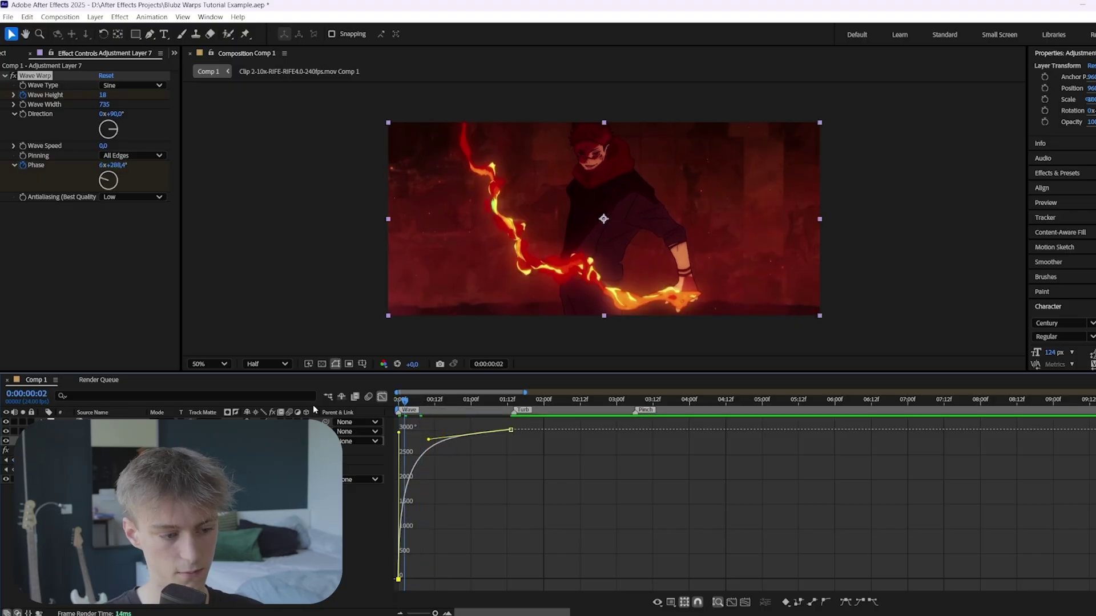
{"action": "key", "text": "space"}
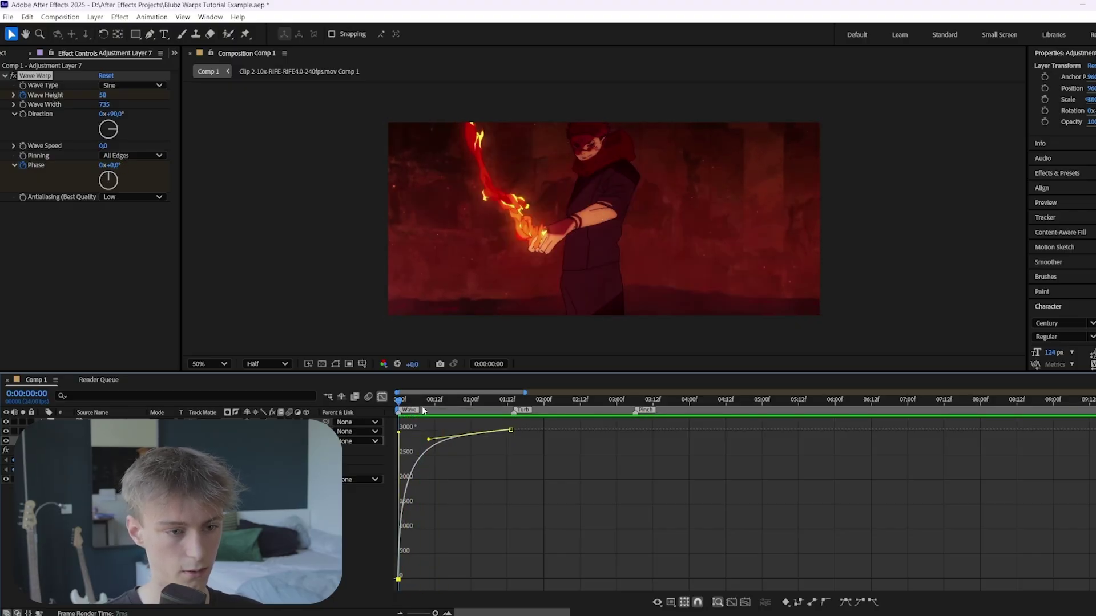
{"action": "left_click_drag", "start_coordinate": [428, 406], "coordinate": [415, 448]}
Add a new adjustment layer above the second clip at the second cut.
{"action": "key", "text": "shift+F3"}
{"action": "left_click", "coordinate": [512, 402]}
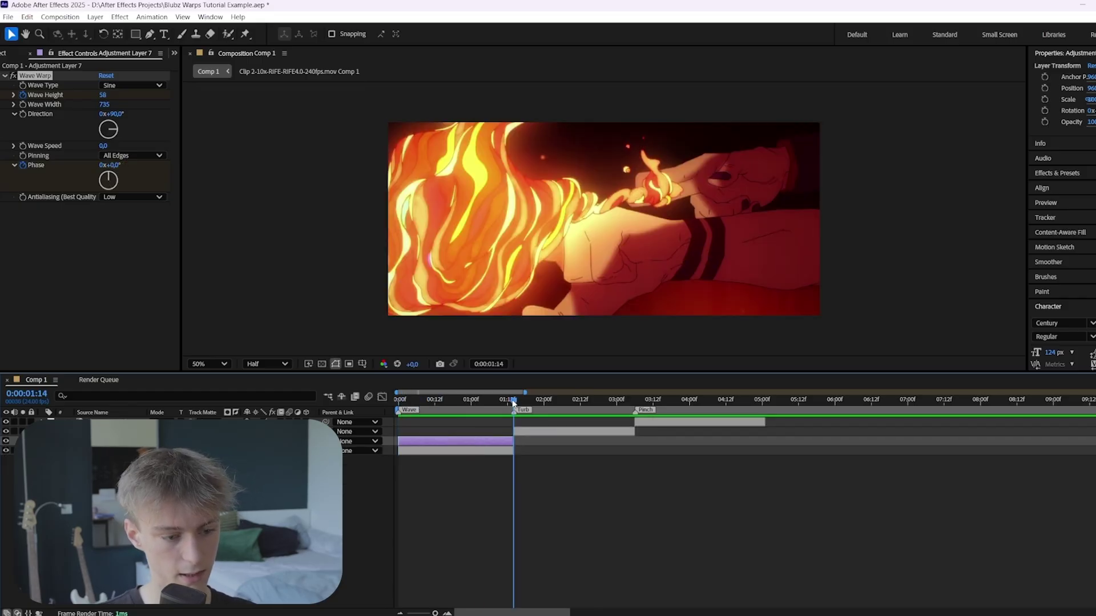
{"action": "left_click", "coordinate": [525, 434]}
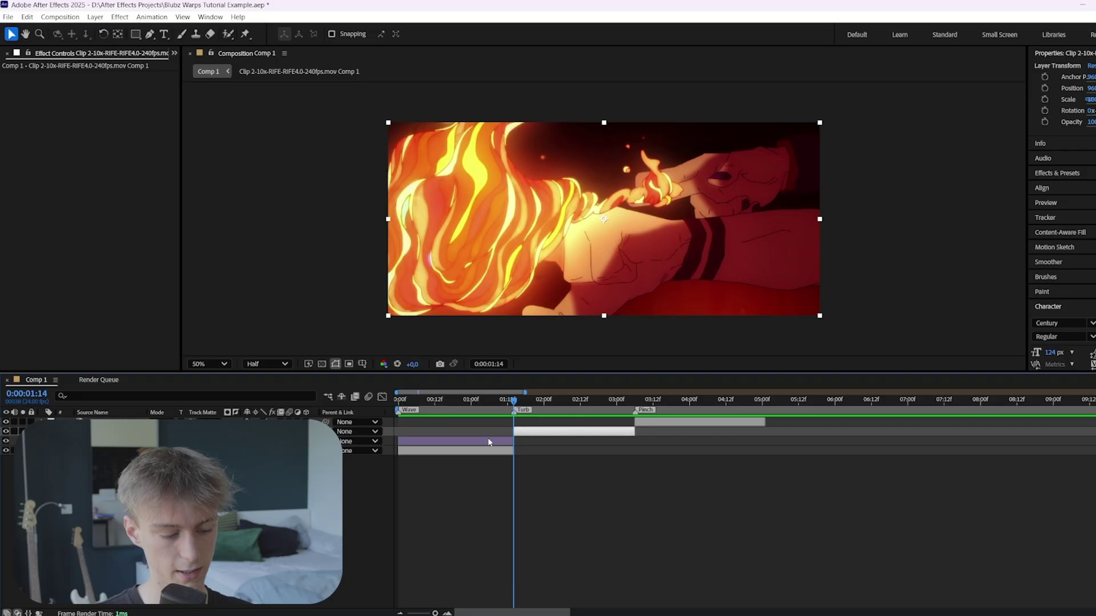
{"action": "key", "text": "ctrl+alt+y"}
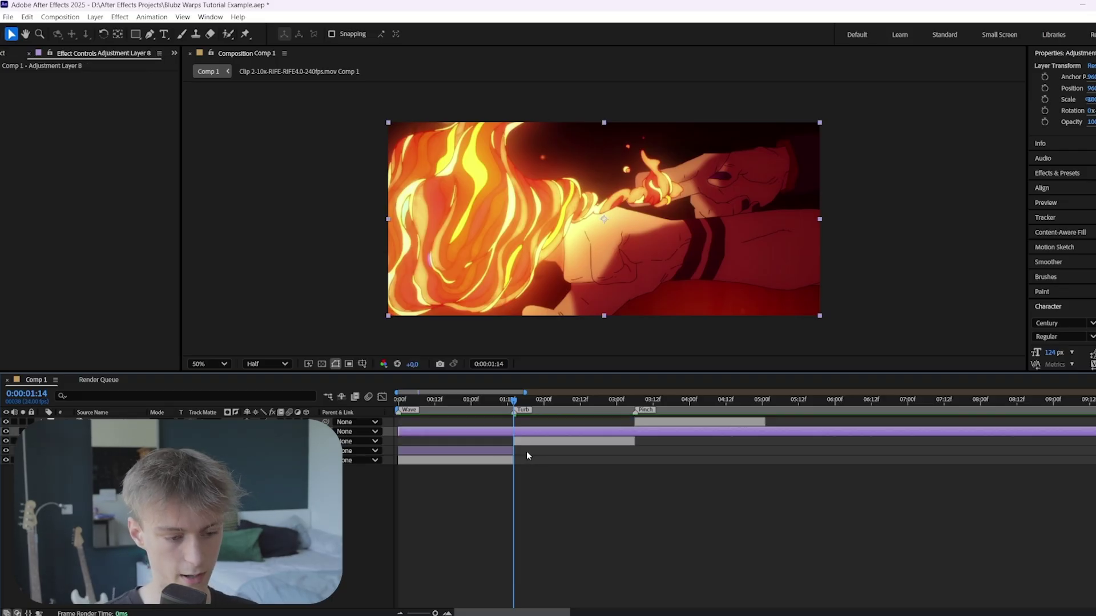
Zoom the timeline in and trim the adjustment layer to start before the cut.
{"action": "key", "text": "equal"}
{"action": "scroll", "coordinate": [602, 502], "scroll_direction": "left", "scroll_amount": 2}
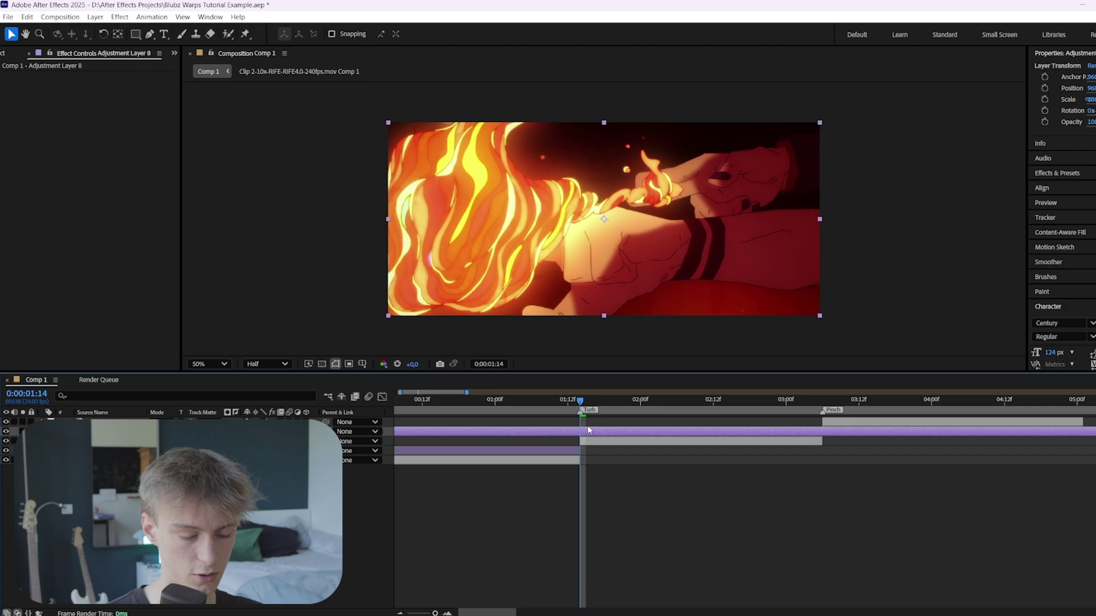
{"action": "key", "text": "Delete"}
{"action": "key", "text": "space"}
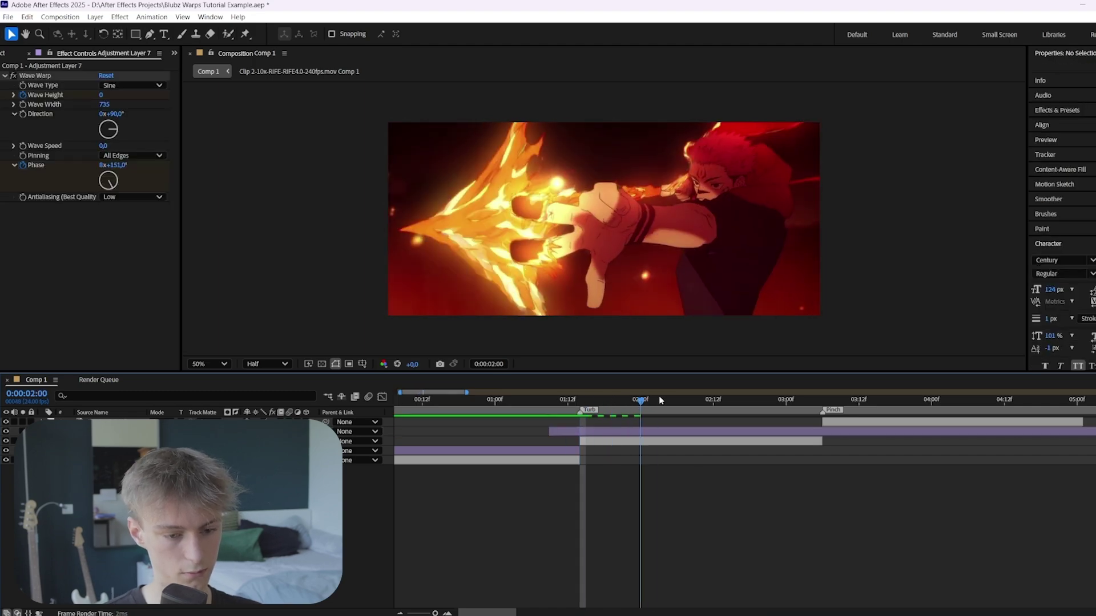
Split the adjustment layer at 0:00:02:22, remove the tail, and shift it slightly earlier.
{"action": "left_click_drag", "start_coordinate": [739, 405], "coordinate": [771, 402]}
{"action": "left_click", "coordinate": [779, 431]}
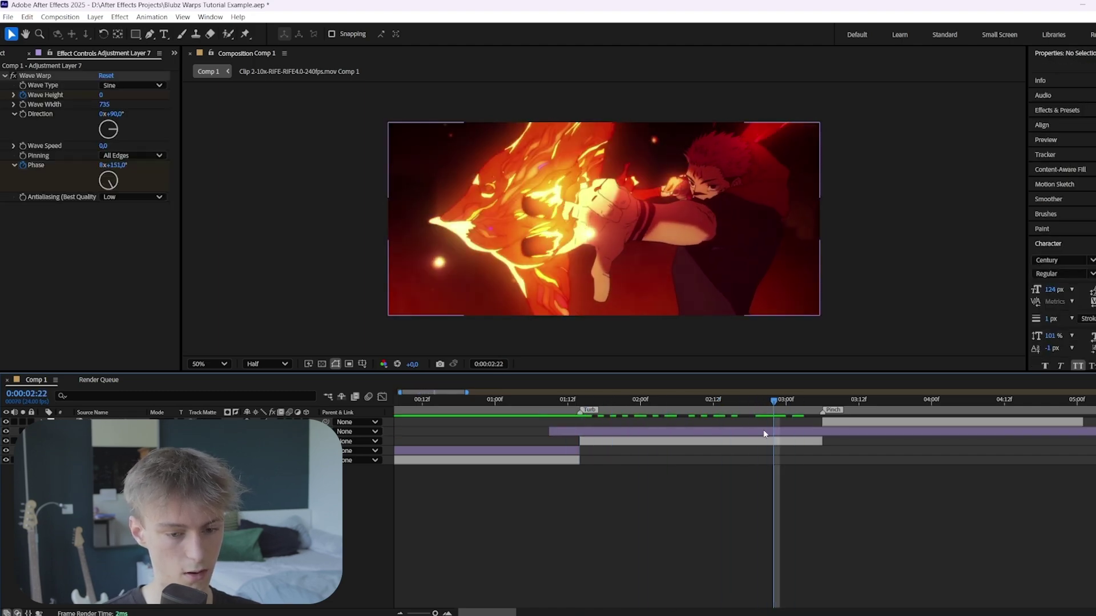
{"action": "key", "text": "ctrl+shift+d"}
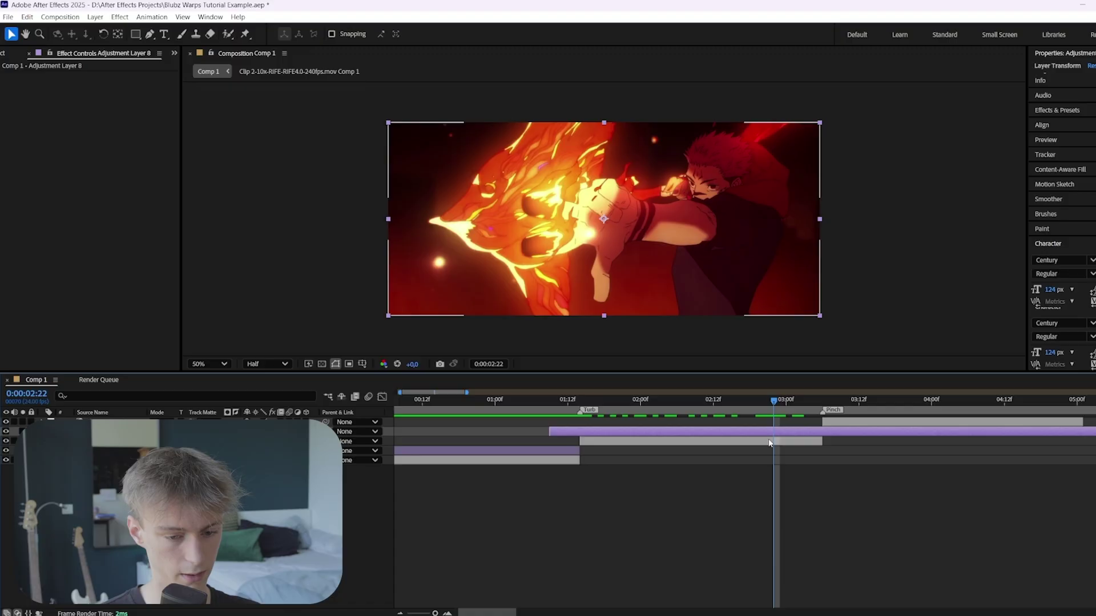
{"action": "key", "text": "Delete"}
{"action": "left_click_drag", "start_coordinate": [774, 401], "coordinate": [580, 401]}
{"action": "left_click", "coordinate": [588, 432]}
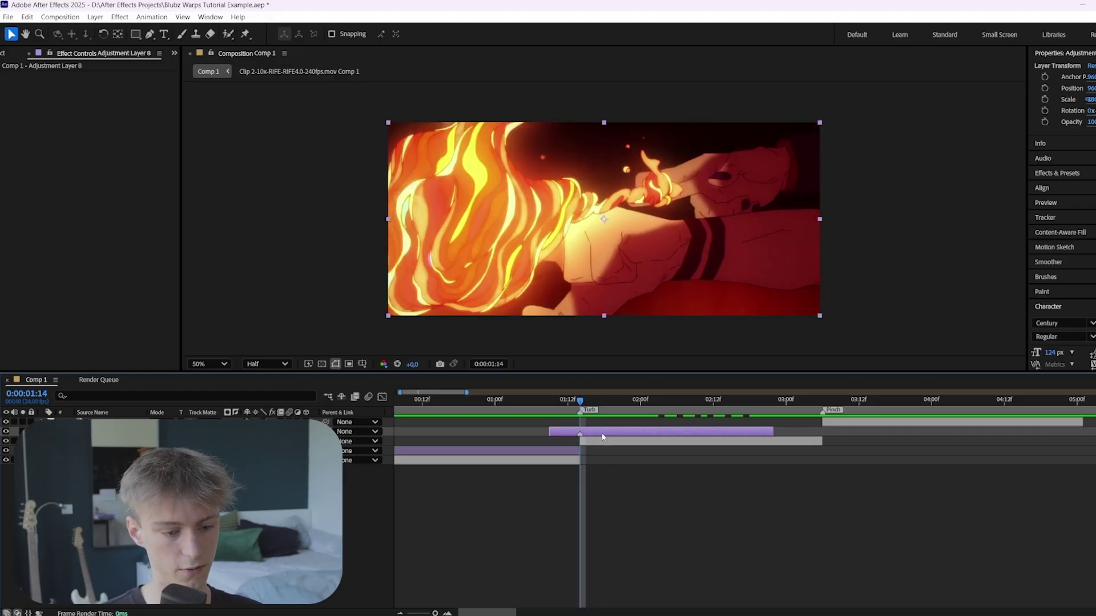
{"action": "left_click_drag", "start_coordinate": [604, 437], "coordinate": [569, 431]}
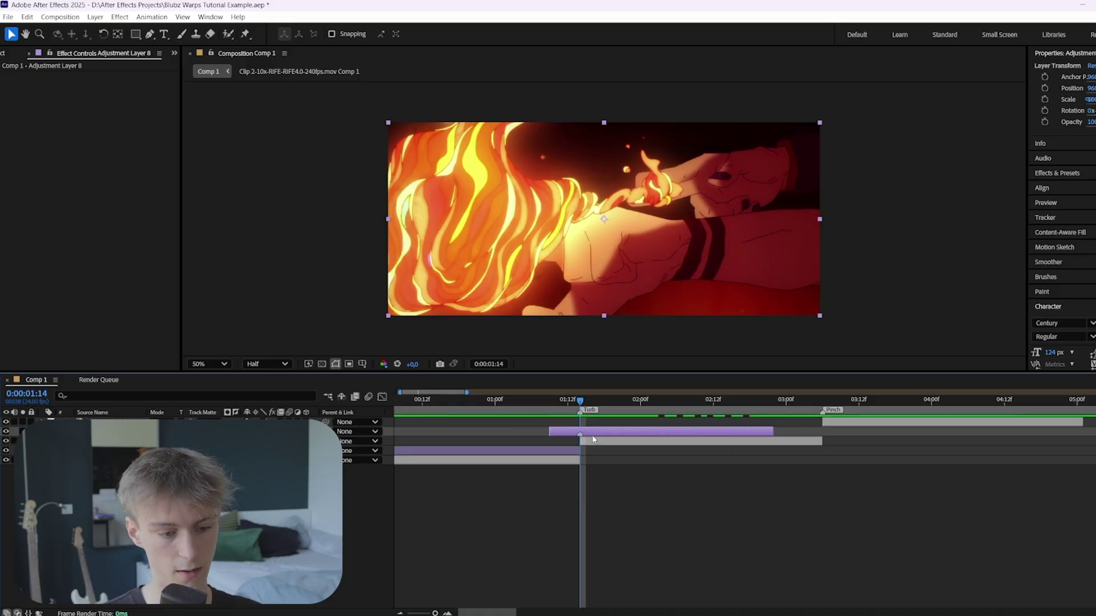
Apply Turbulent Displace to Adjustment Layer 8 using the effect search.
{"action": "key", "text": "ctrl+space"}
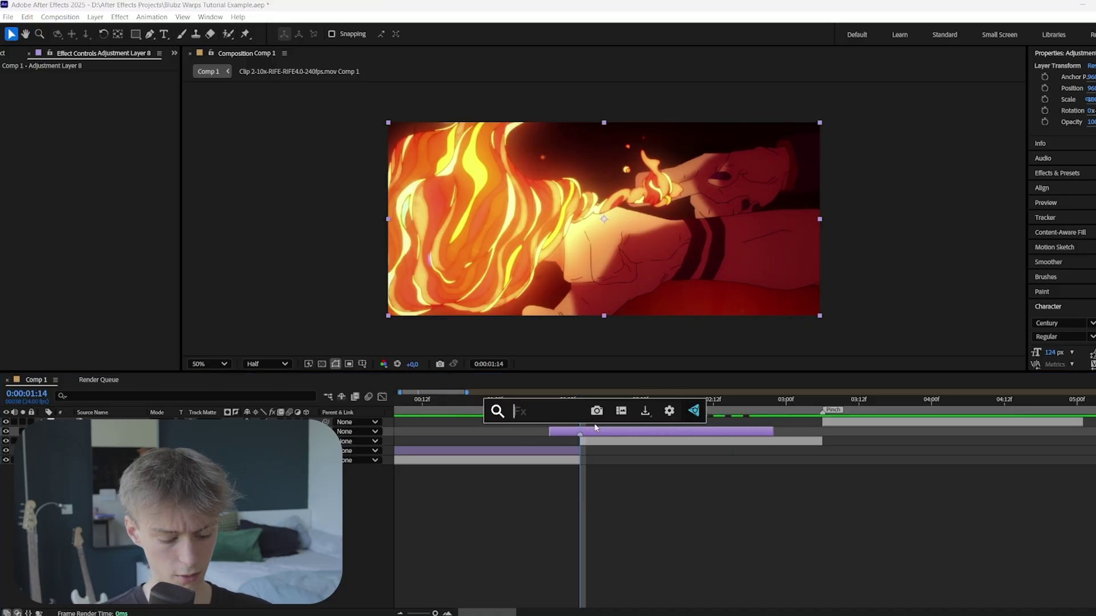
{"action": "type", "text": "turbulen"}
{"action": "key", "text": "Return"}
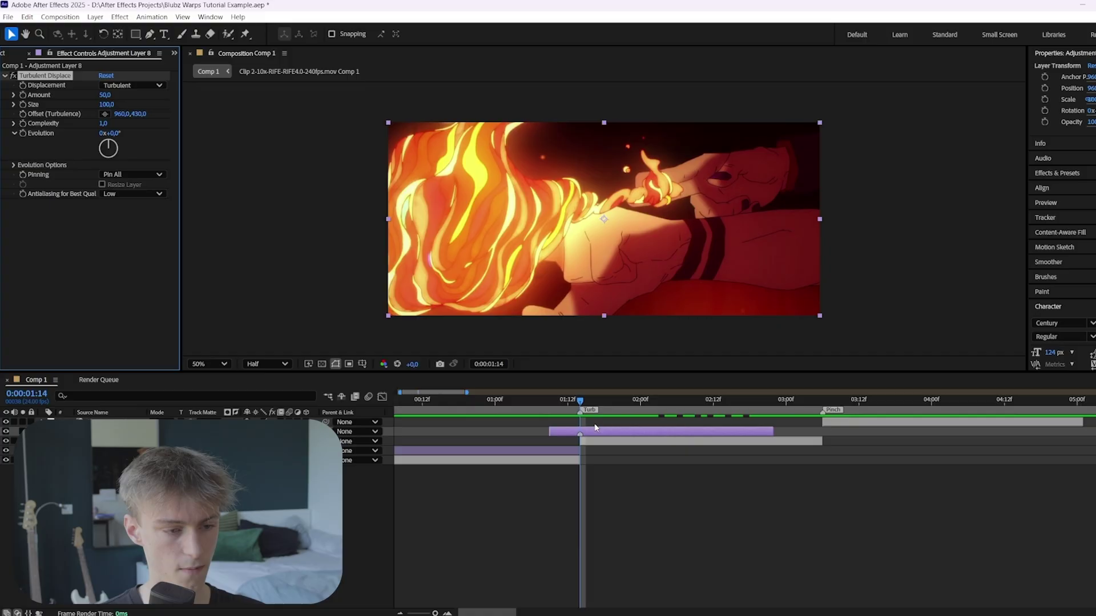
Try Turbulent Smoother and Twist displacement modes, then set displacement back to Turbulent.
{"action": "left_click", "coordinate": [122, 85]}
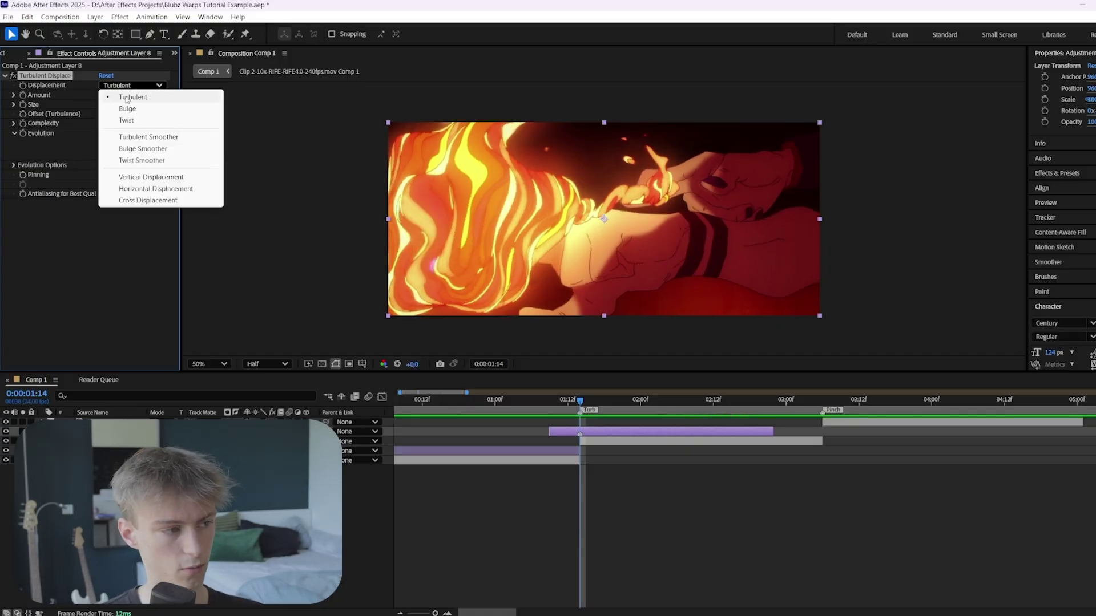
{"action": "left_click", "coordinate": [148, 137]}
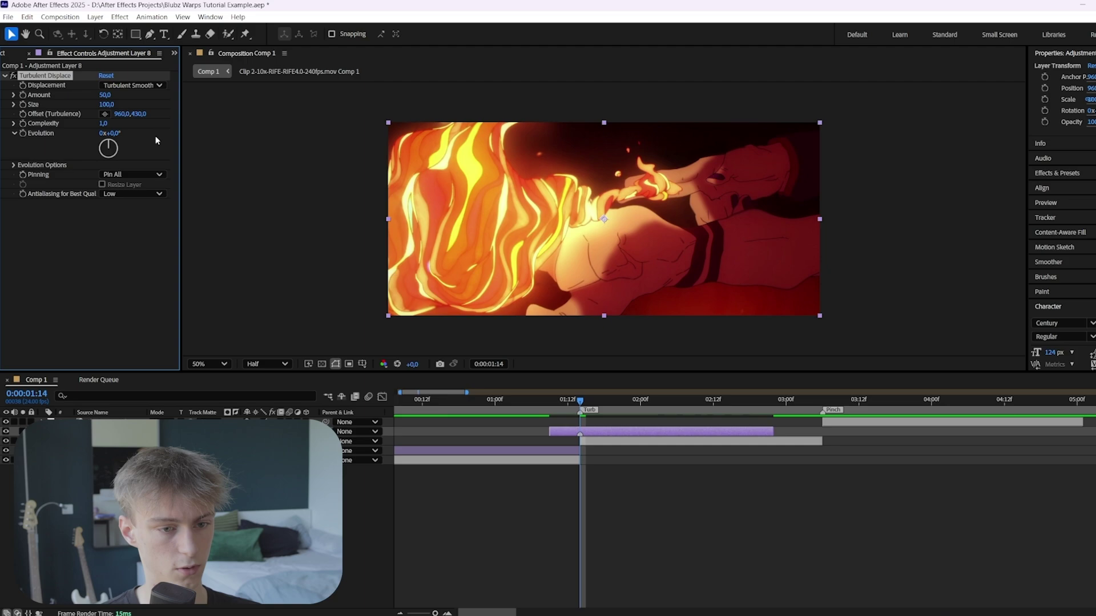
{"action": "left_click", "coordinate": [131, 85]}
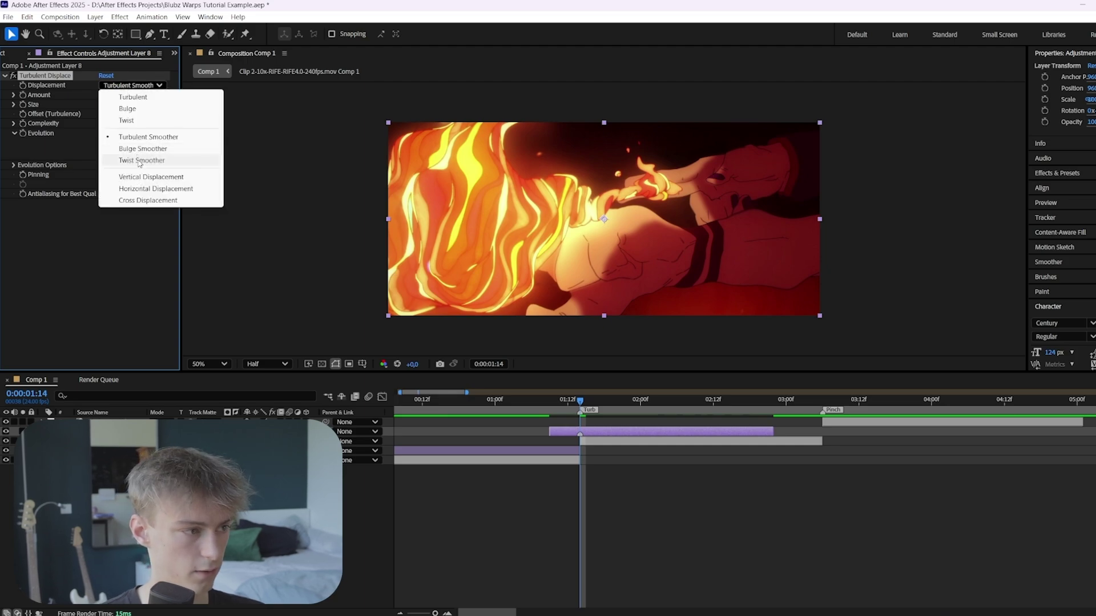
{"action": "left_click", "coordinate": [143, 120]}
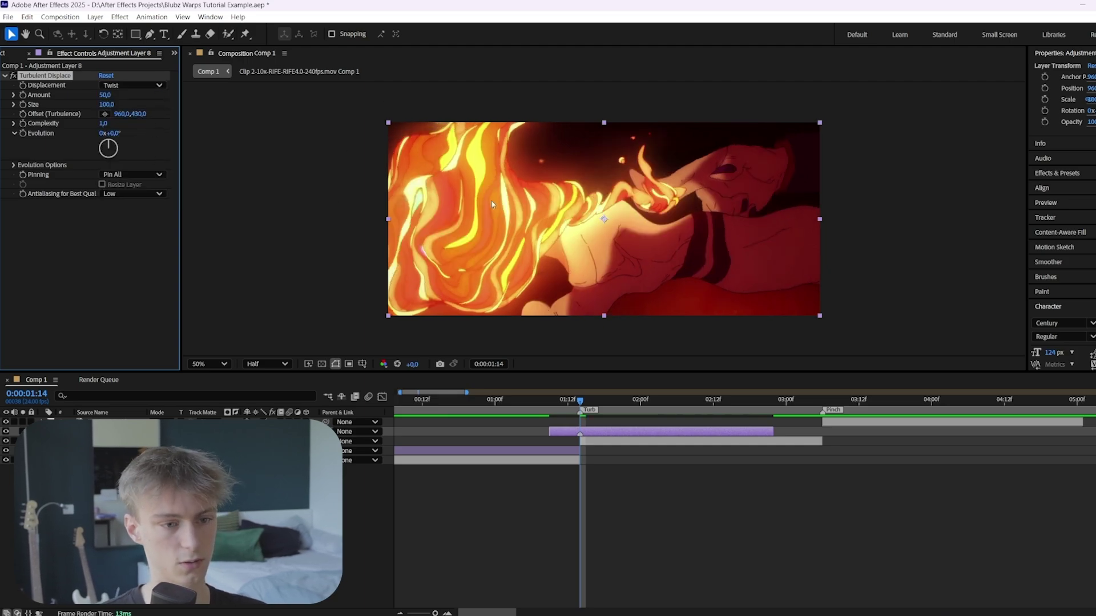
{"action": "left_click", "coordinate": [134, 88]}
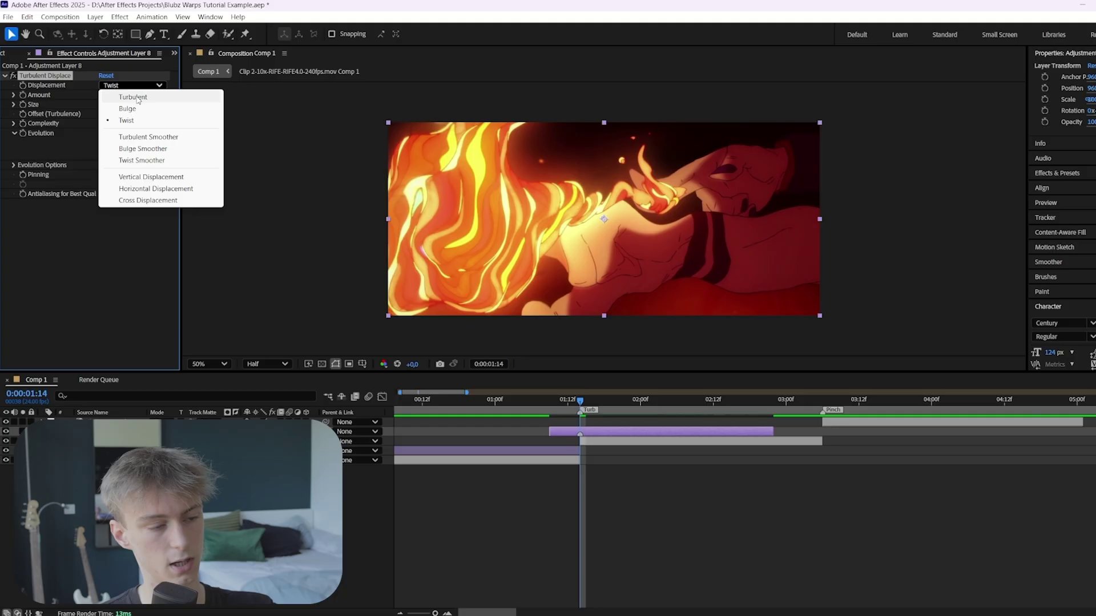
{"action": "left_click", "coordinate": [102, 97]}
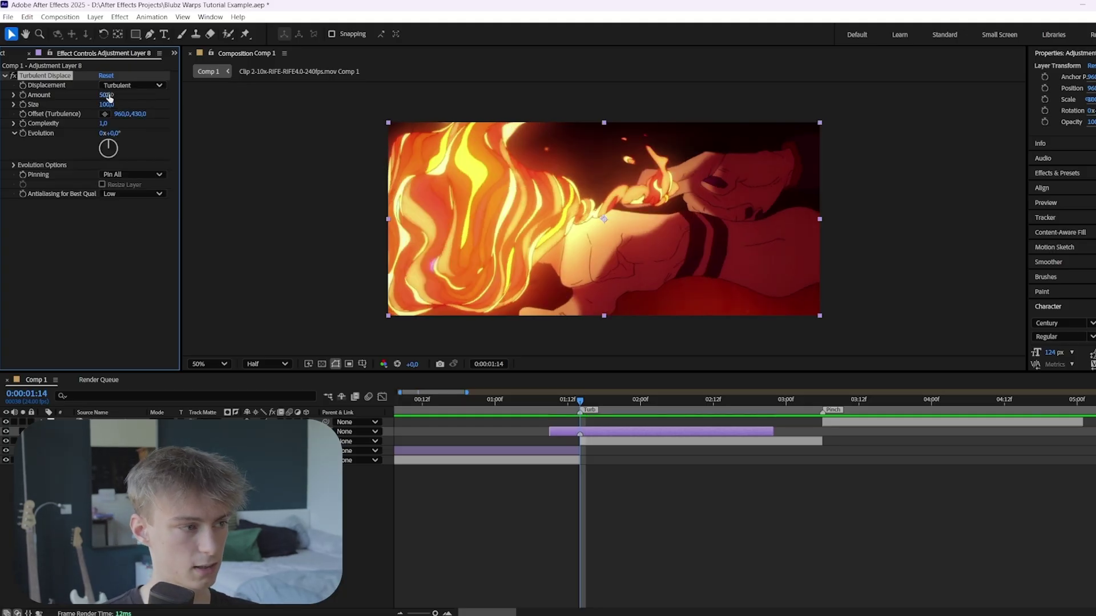
Raise the Turbulent Displace Amount to 90.
{"action": "left_click_drag", "start_coordinate": [109, 97], "coordinate": [83, 103]}
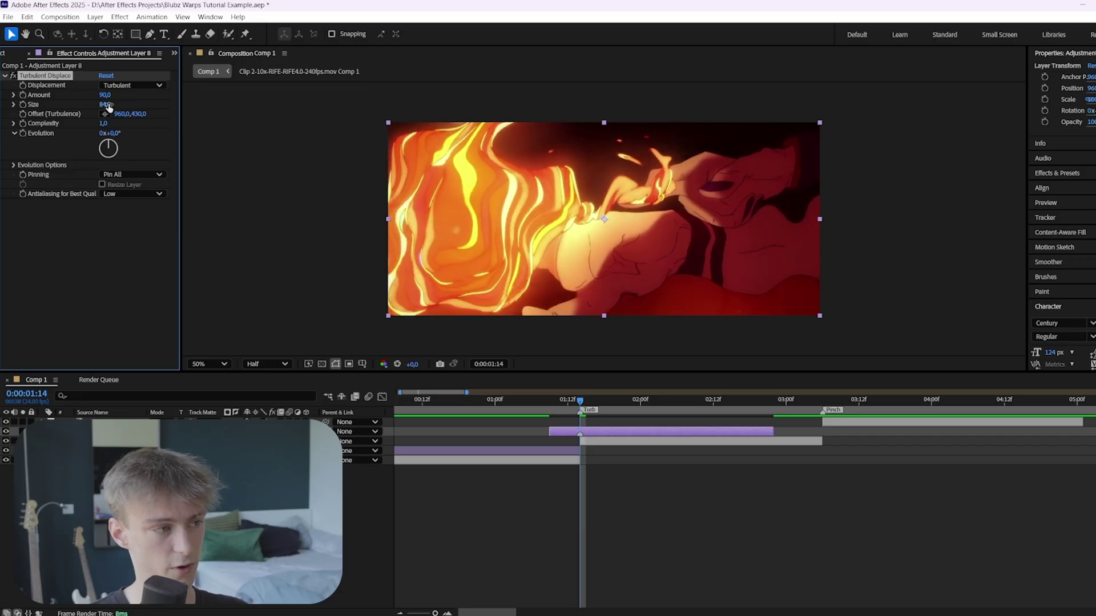
Keyframe Turbulent Displace Amount at 0, then 90 near the cut, then 0 at 0:00:02:21.
{"action": "left_click", "coordinate": [22, 95]}
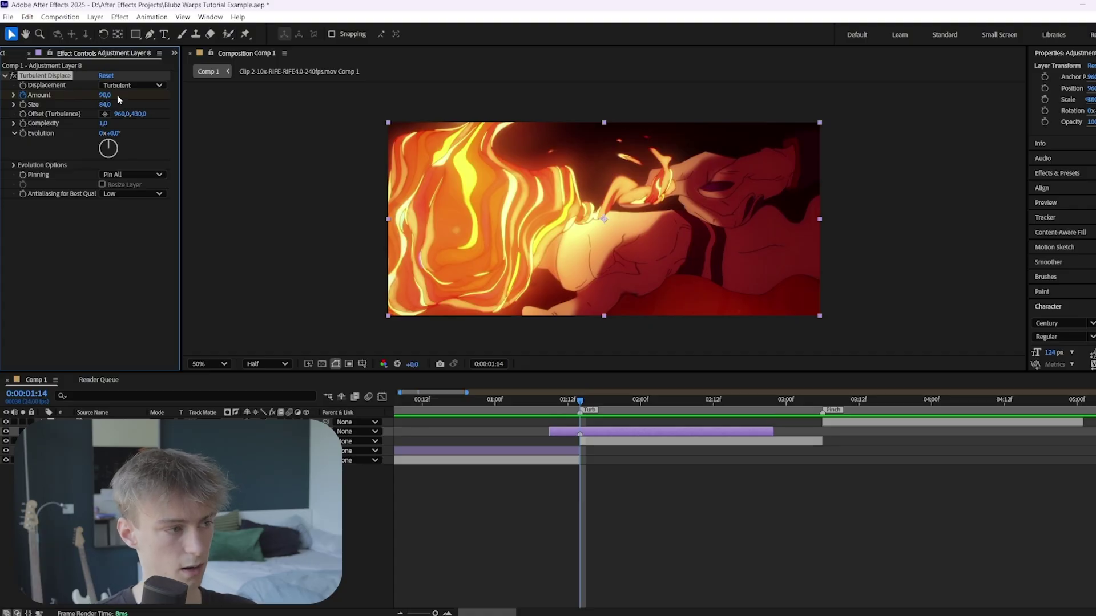
{"action": "left_click", "coordinate": [550, 402]}
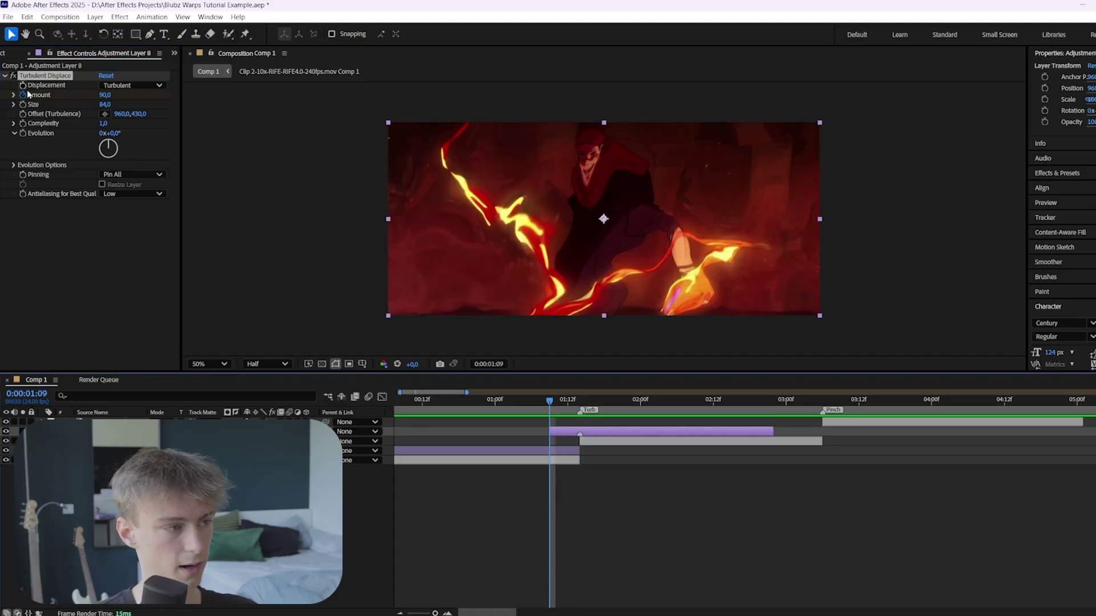
{"action": "left_click", "coordinate": [104, 94]}
{"action": "type", "text": "90"}
{"action": "key", "text": "Return"}
{"action": "key", "text": "space"}
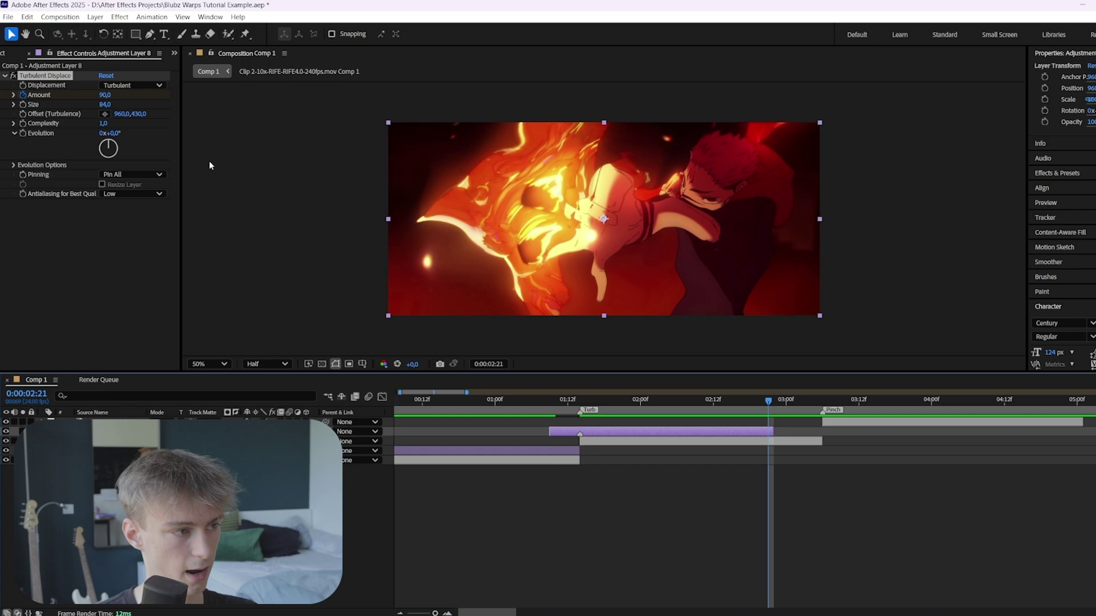
{"action": "left_click", "coordinate": [104, 94]}
{"action": "type", "text": "0"}
{"action": "key", "text": "Return"}
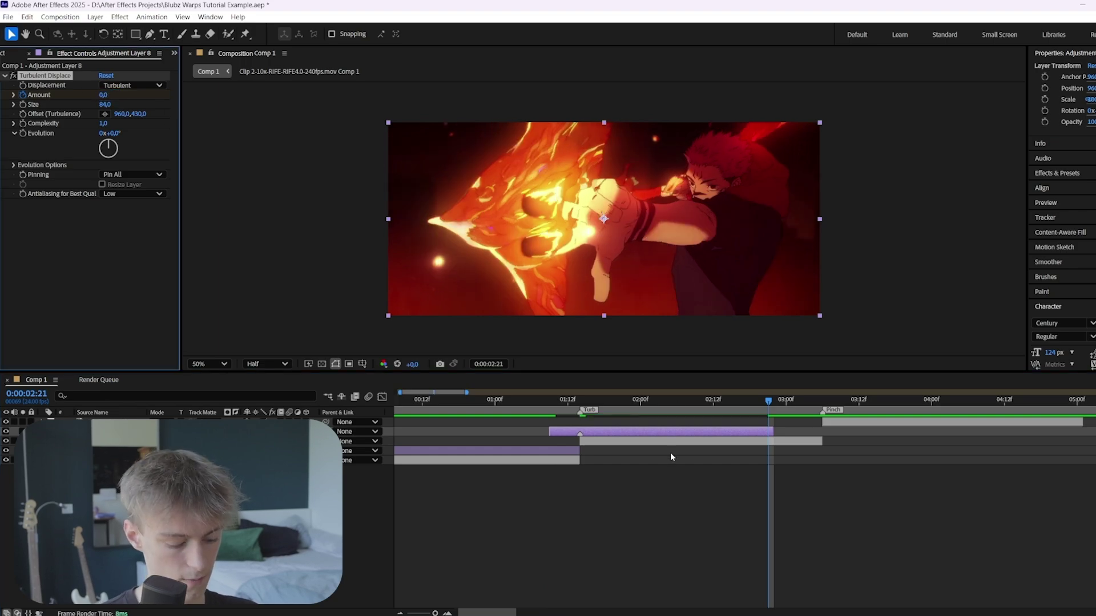
Reveal and select all Amount keyframes, then view the Amount value curve.
{"action": "key", "text": "u"}
{"action": "left_click_drag", "start_coordinate": [758, 445], "coordinate": [609, 464]}
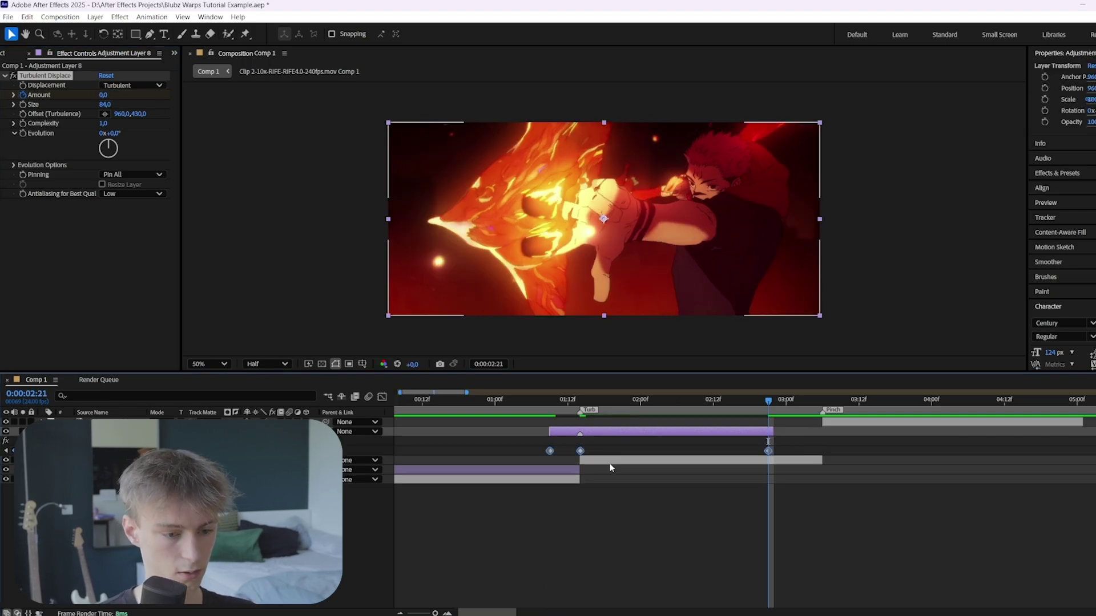
{"action": "left_click_drag", "start_coordinate": [563, 437], "coordinate": [384, 399]}
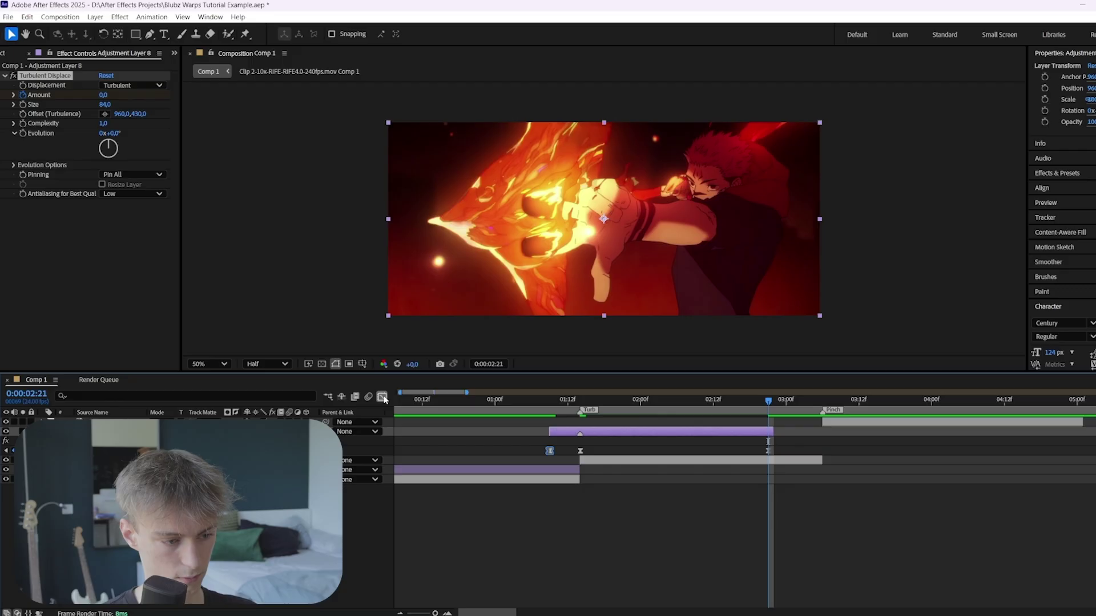
{"action": "left_click", "coordinate": [382, 397]}
Make the Turbulent Displace Amount curve rise almost instantly, checking frames 01:11 and 01:15.
{"action": "left_click_drag", "start_coordinate": [561, 580], "coordinate": [587, 562]}
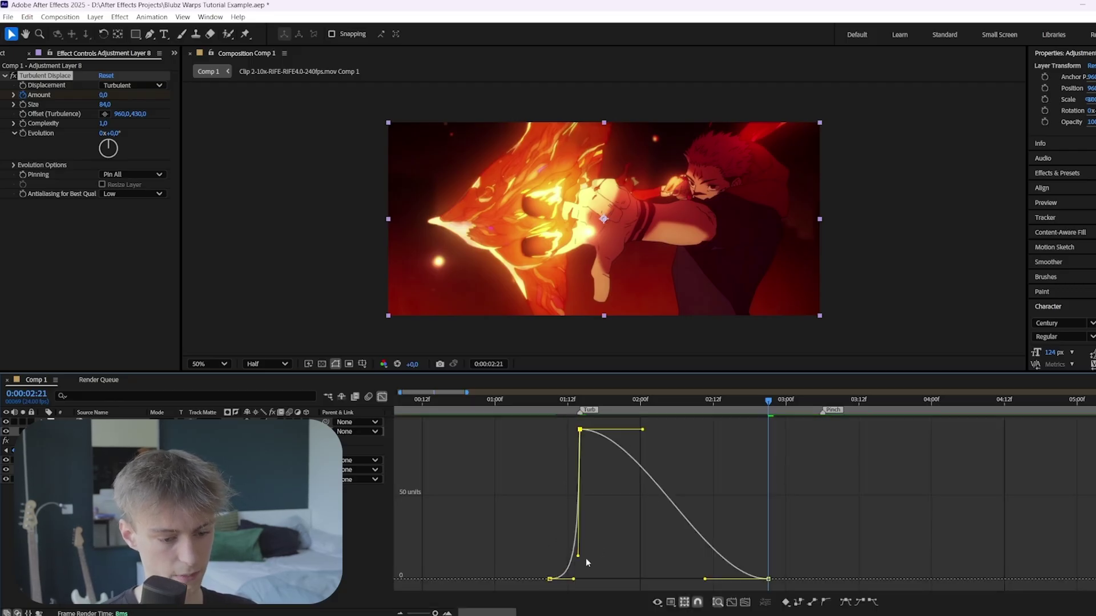
{"action": "left_click", "coordinate": [561, 399]}
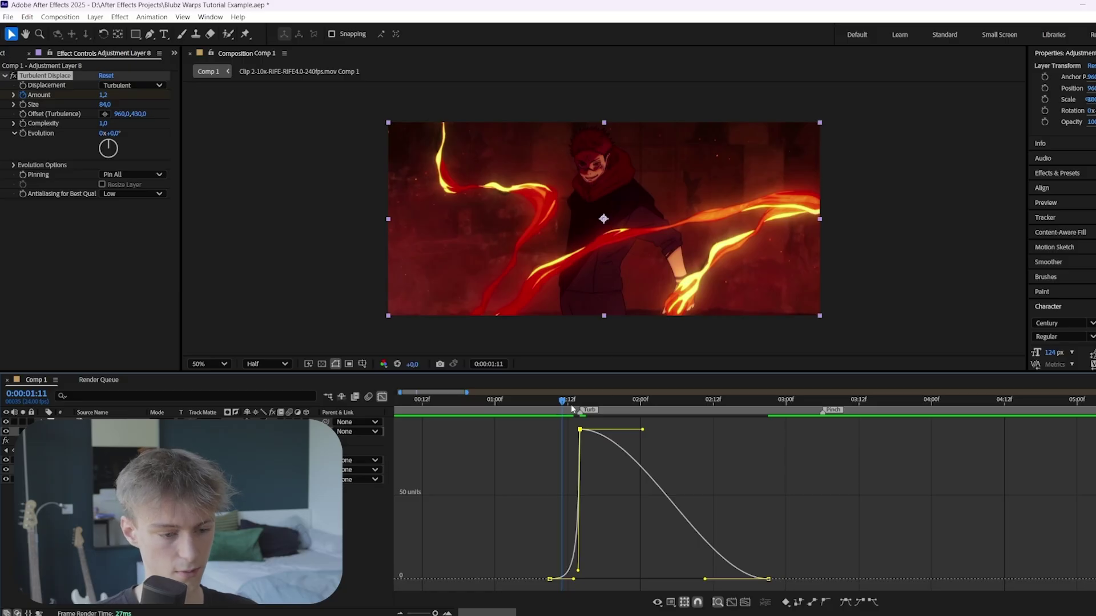
{"action": "left_click_drag", "start_coordinate": [567, 403], "coordinate": [585, 477]}
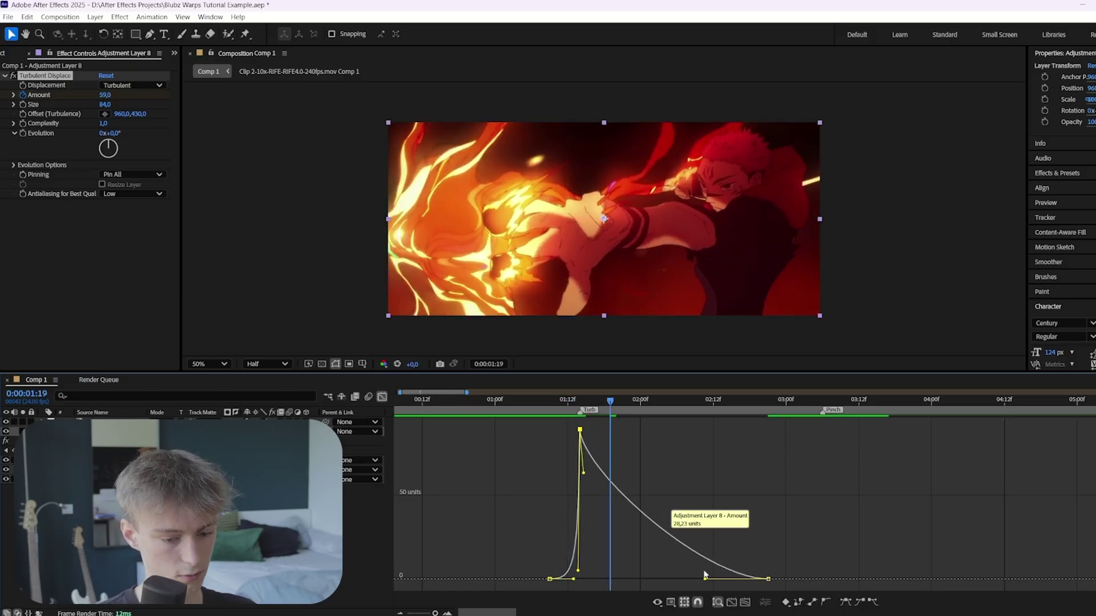
Lengthen the Amount falloff into a gradual taper to 0, then preview the result.
{"action": "left_click_drag", "start_coordinate": [680, 579], "coordinate": [643, 579]}
{"action": "key", "text": "space"}
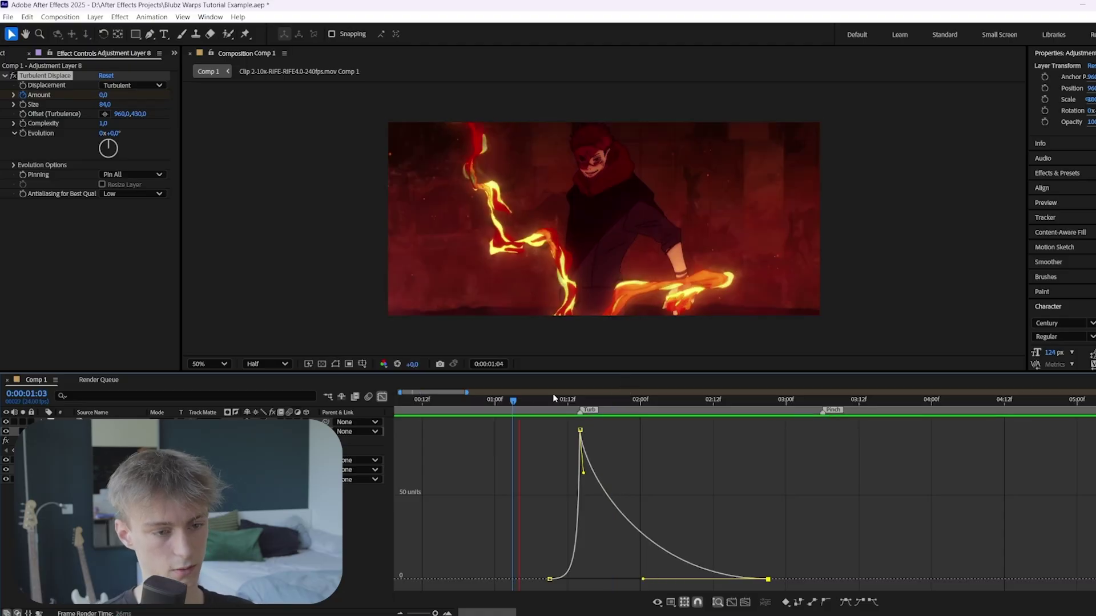
{"action": "left_click_drag", "start_coordinate": [639, 406], "coordinate": [610, 402]}
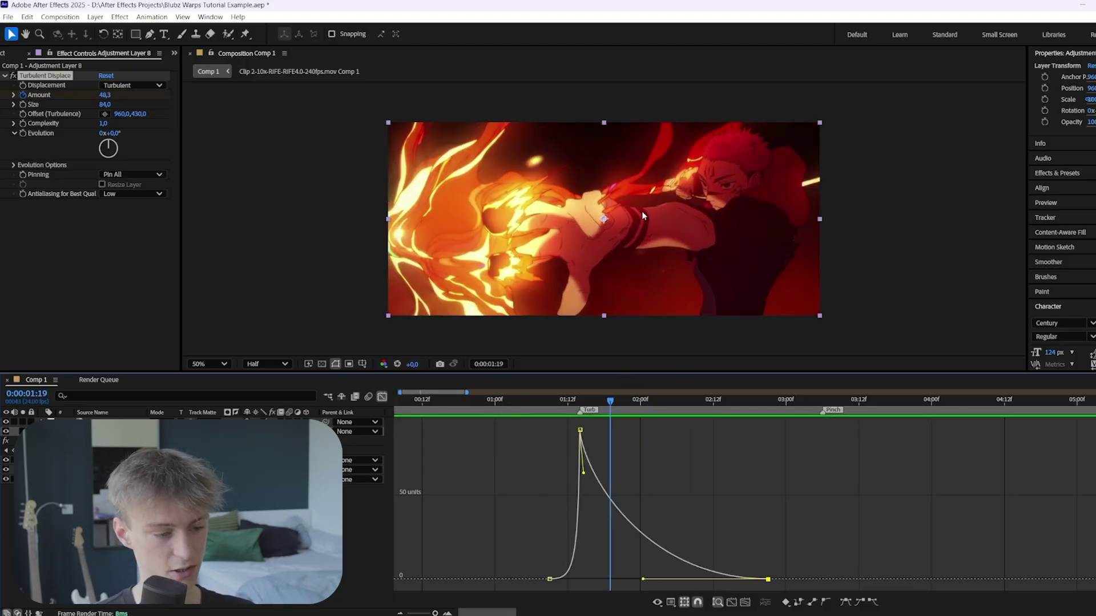
Back in the layer view, add a 0° Evolution keyframe at 0:00:01:09.
{"action": "left_click", "coordinate": [382, 398]}
{"action": "key", "text": "j"}
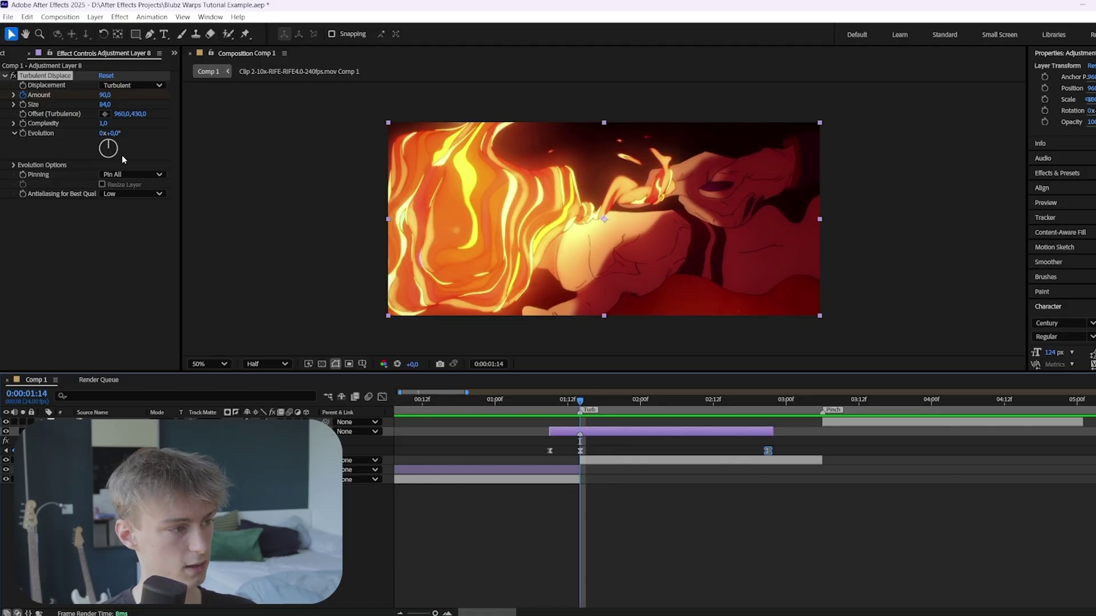
{"action": "key", "text": "j"}
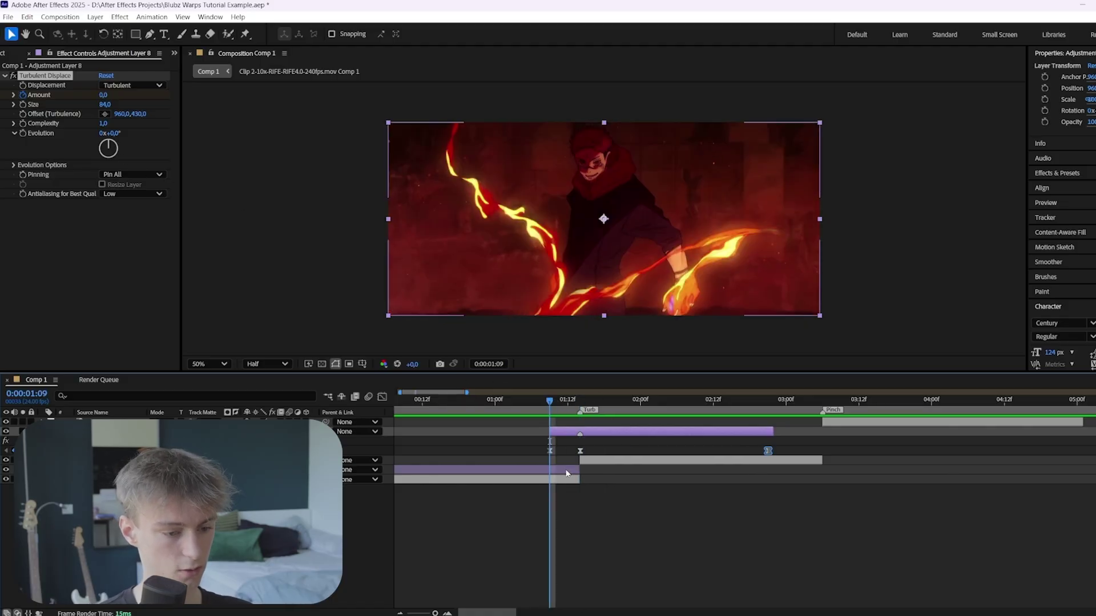
{"action": "left_click", "coordinate": [23, 134]}
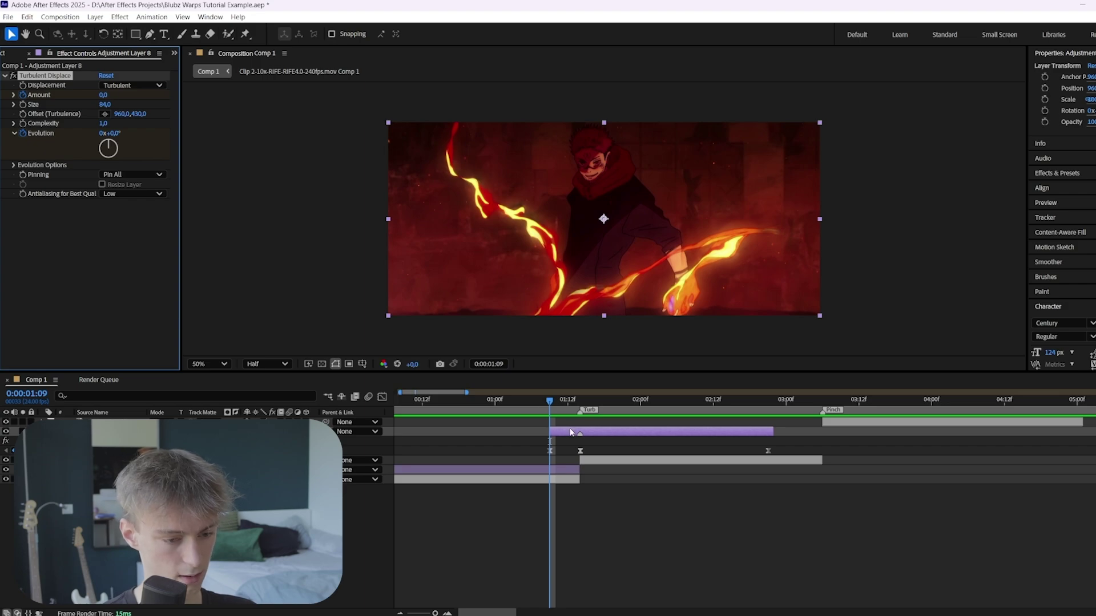
{"action": "key", "text": "u"}
Set Evolution to 2x+186° at 0:00:02:21 and preview the animation from before the cut.
{"action": "left_click_drag", "start_coordinate": [564, 401], "coordinate": [768, 404]}
{"action": "left_click_drag", "start_coordinate": [105, 94], "coordinate": [247, 142]}
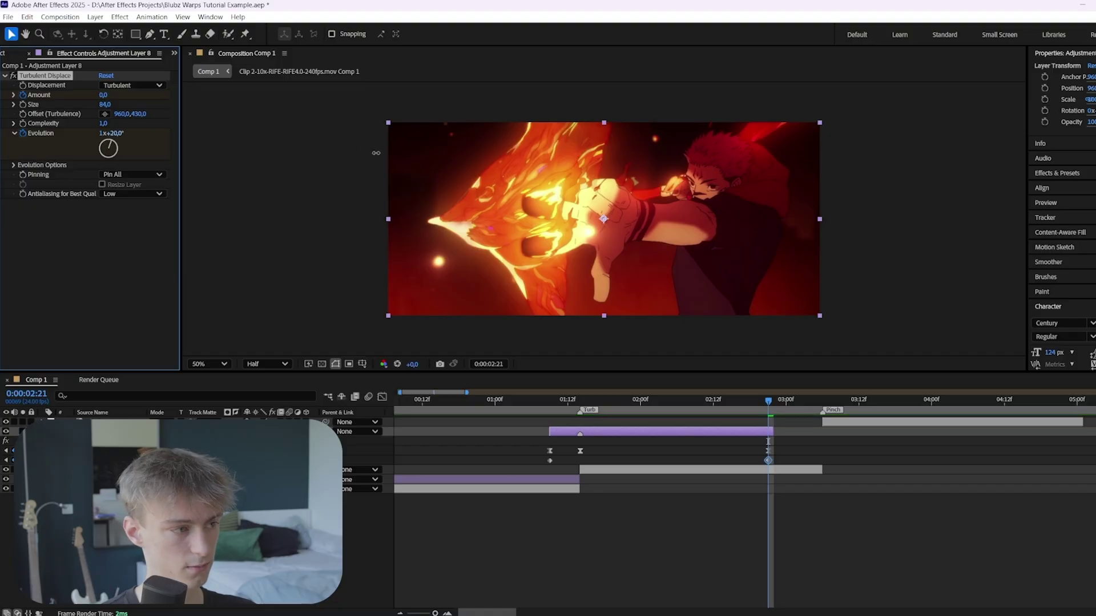
{"action": "left_click", "coordinate": [489, 400]}
{"action": "key", "text": "space"}
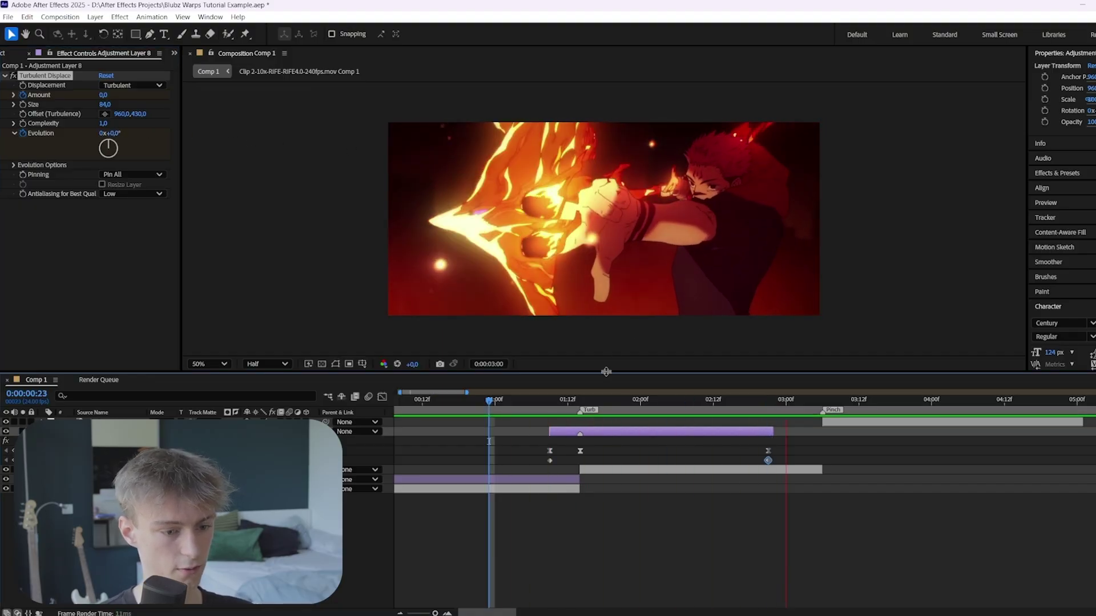
{"action": "left_click", "coordinate": [537, 401]}
{"action": "left_click", "coordinate": [526, 404]}
{"action": "key", "text": "space"}
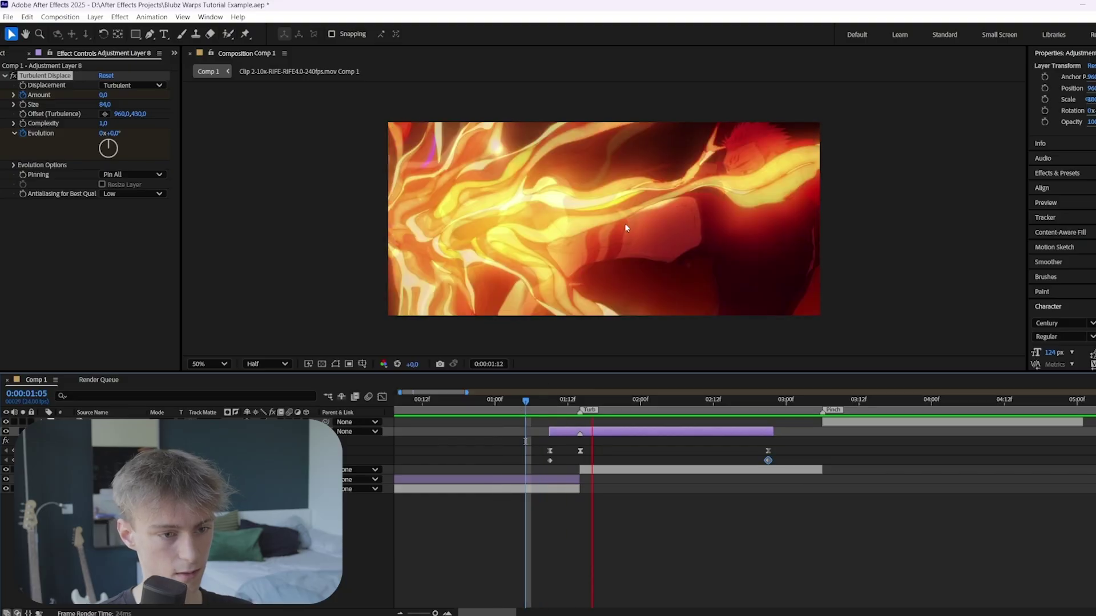
Add an extra Evolution keyframe at 0:00:01:14 and select all Evolution keyframes.
{"action": "left_click_drag", "start_coordinate": [690, 401], "coordinate": [578, 401]}
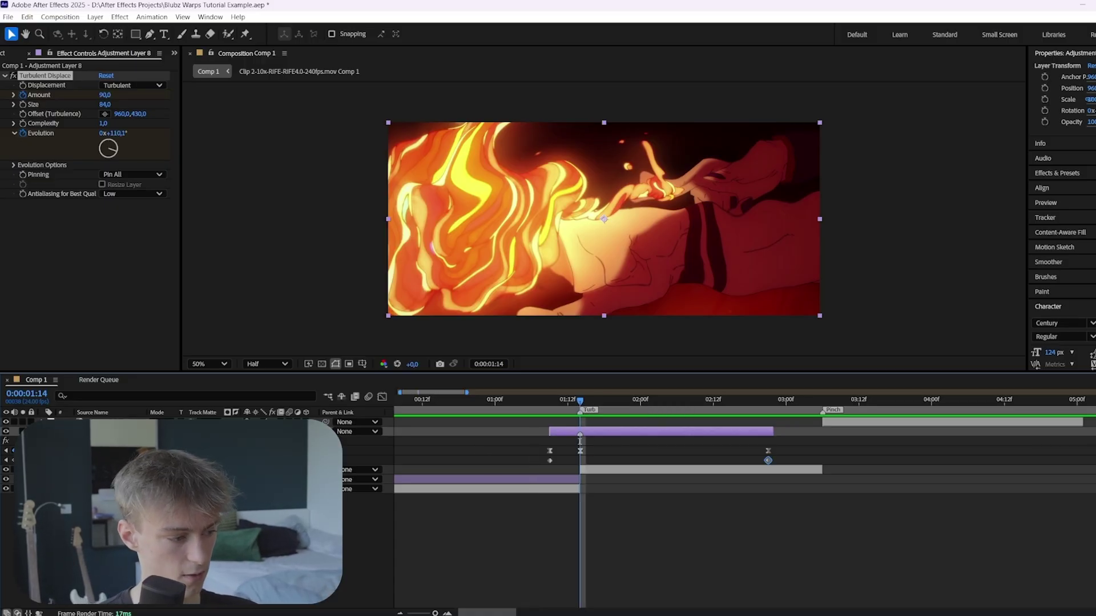
{"action": "key", "text": "ctrl+v"}
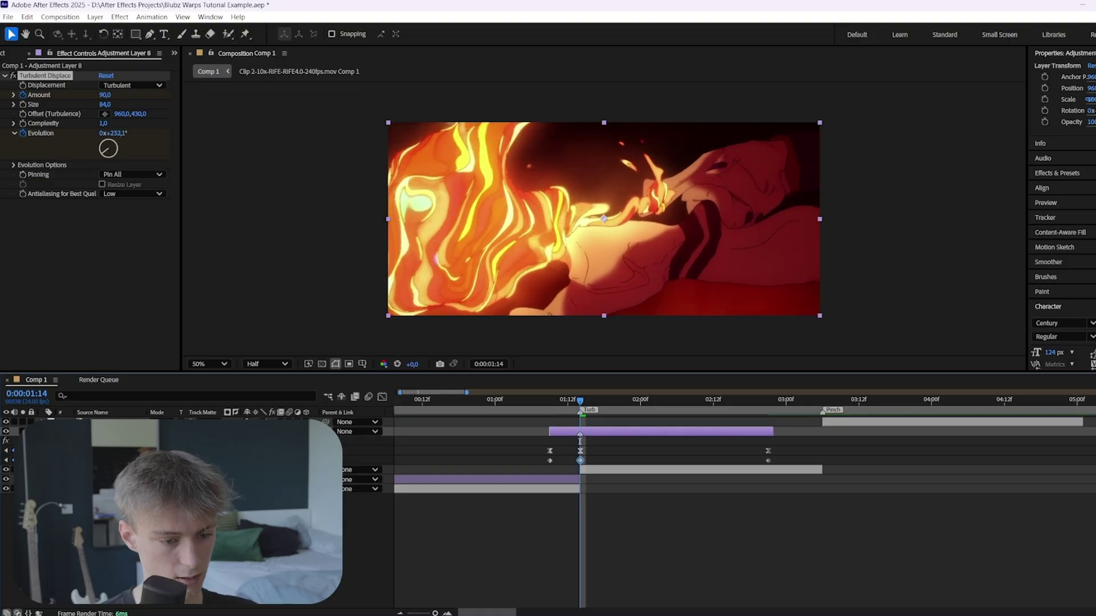
{"action": "left_click", "coordinate": [768, 401]}
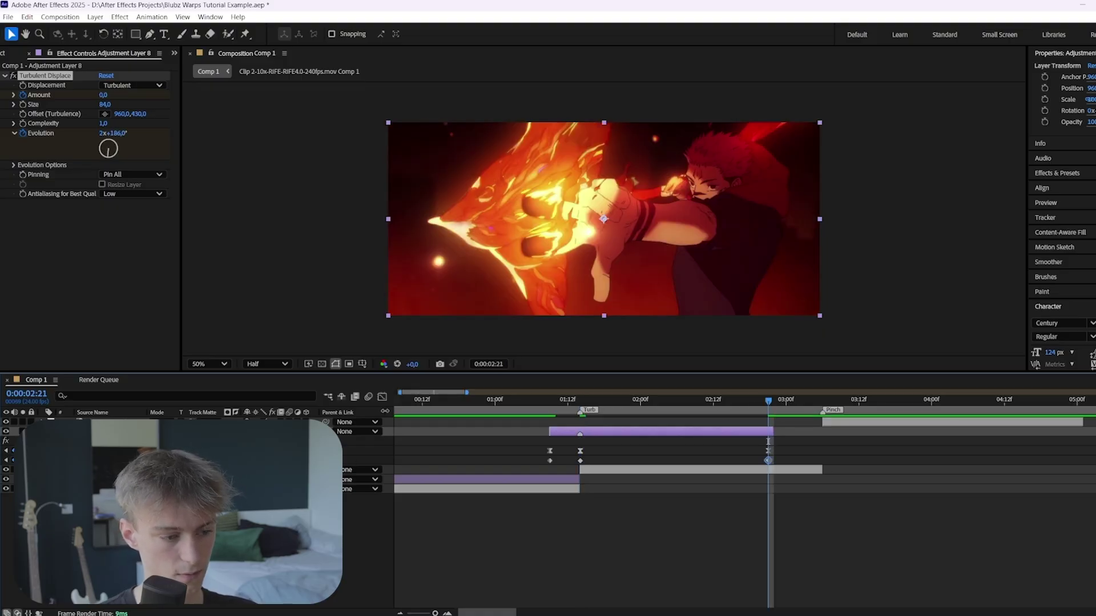
{"action": "left_click_drag", "start_coordinate": [807, 455], "coordinate": [547, 485]}
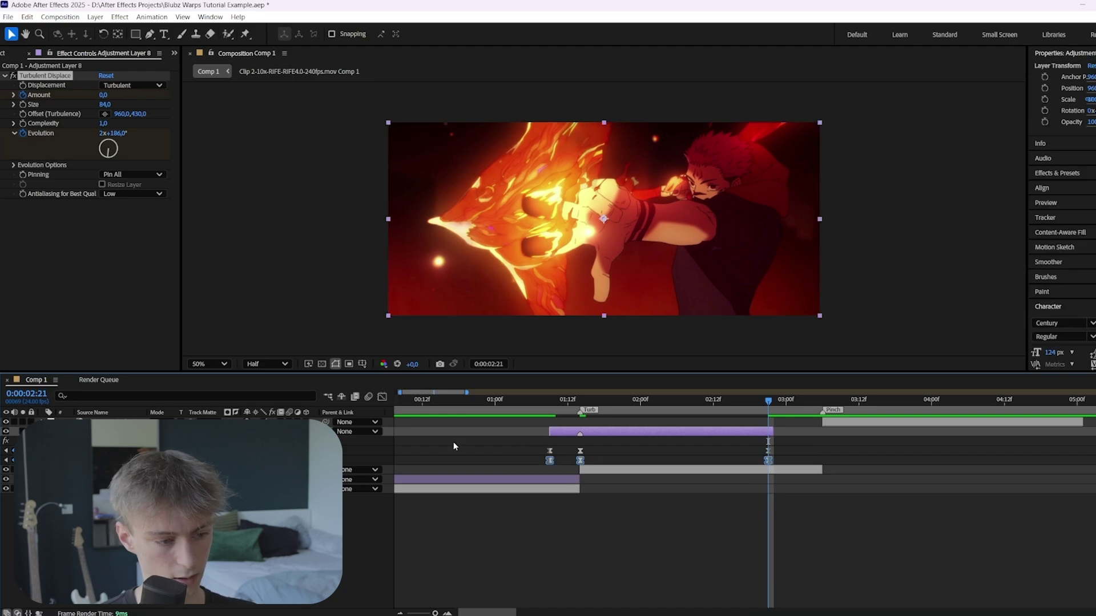
Shape the Evolution curve to shoot up after the cut and ease out by 02:21, preview from 01:07, and return to the layer bars.
{"action": "left_click", "coordinate": [383, 397]}
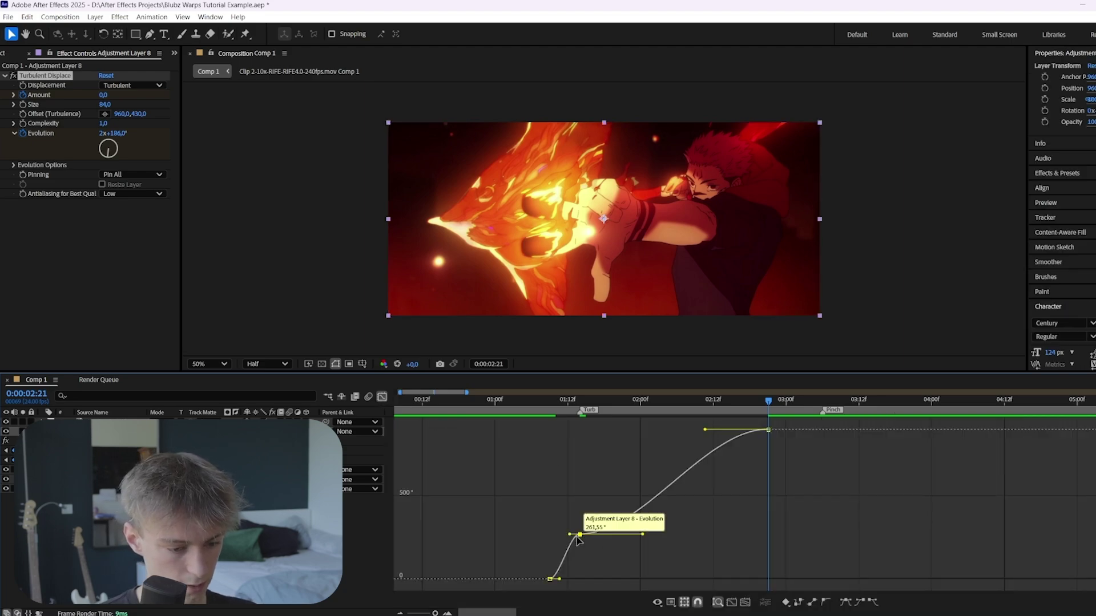
{"action": "left_click_drag", "start_coordinate": [571, 535], "coordinate": [577, 580]}
{"action": "left_click_drag", "start_coordinate": [714, 426], "coordinate": [808, 465]}
{"action": "left_click", "coordinate": [549, 401]}
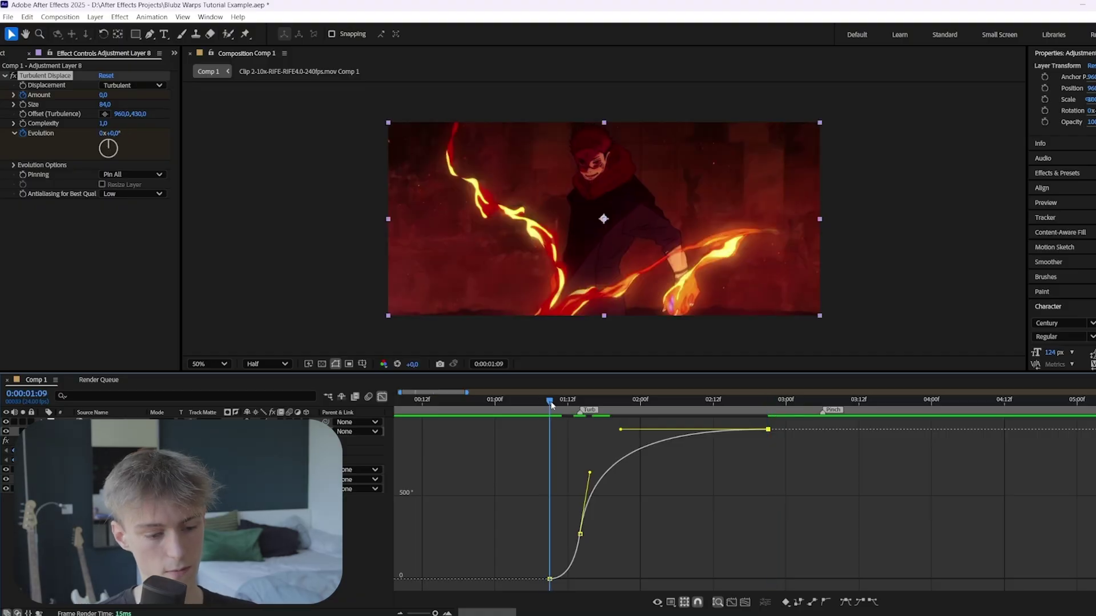
{"action": "left_click_drag", "start_coordinate": [551, 402], "coordinate": [538, 401]}
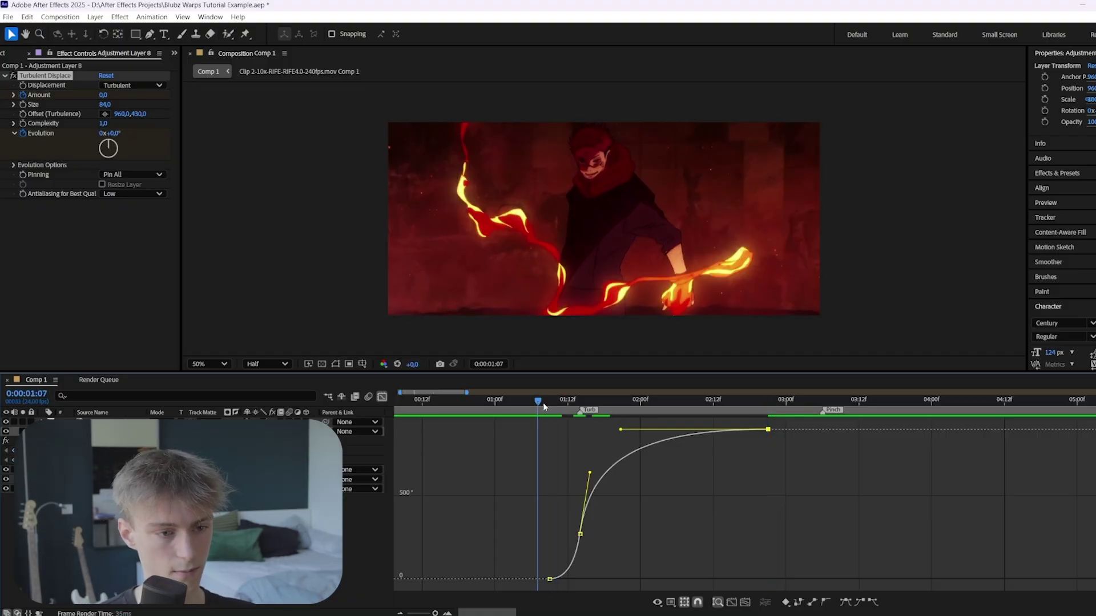
{"action": "key", "text": "space"}
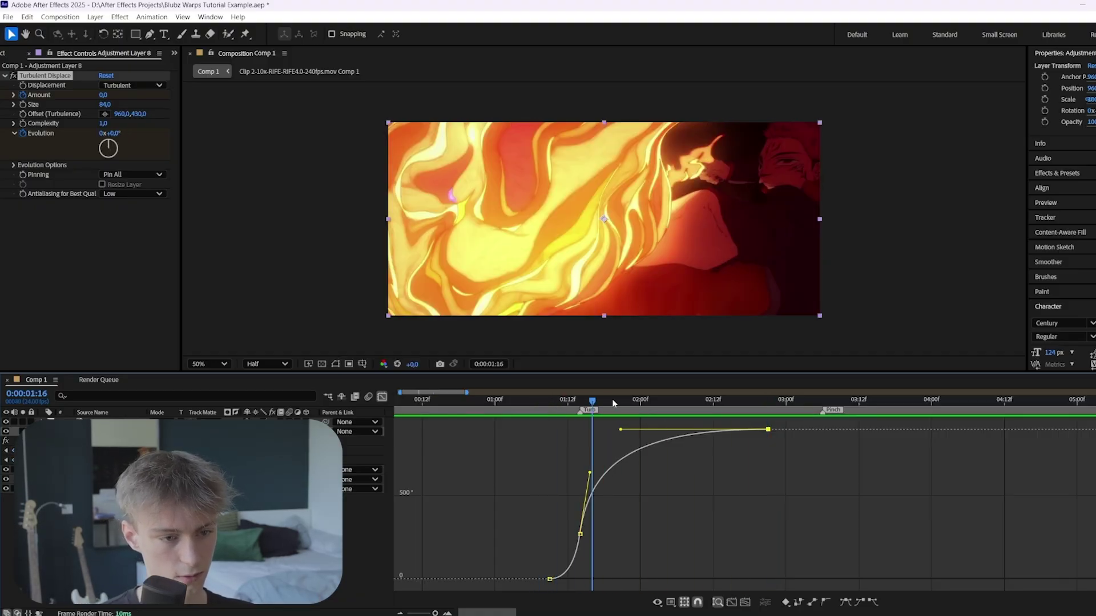
{"action": "left_click_drag", "start_coordinate": [694, 403], "coordinate": [656, 402]}
{"action": "key", "text": "shift+F3"}
Add Adjustment Layer 9 at the Pinch cut and split it at 0:00:03:01.
{"action": "left_click", "coordinate": [661, 421]}
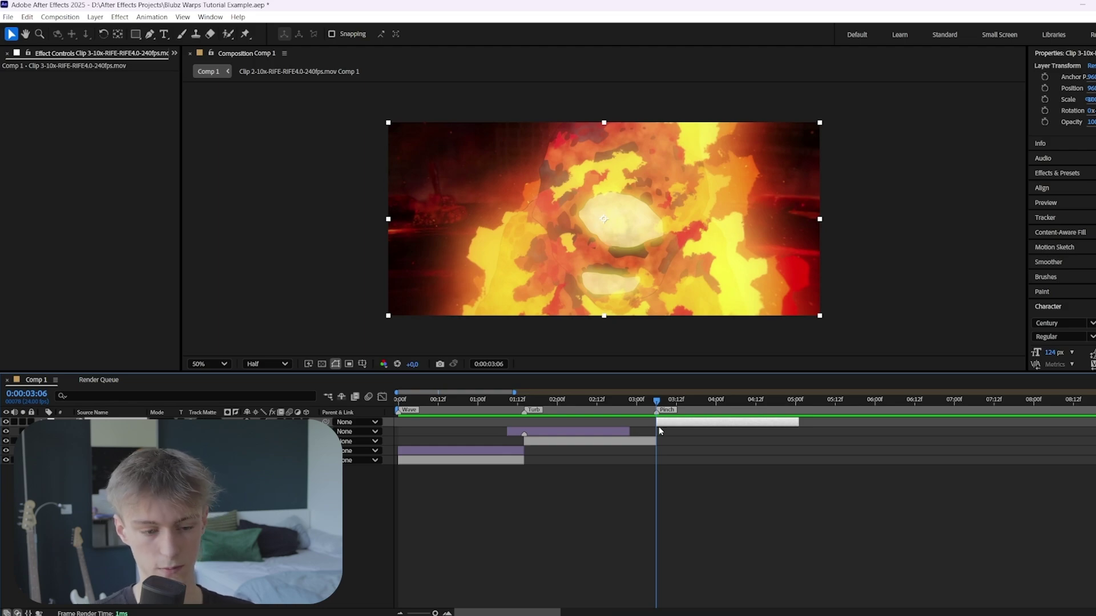
{"action": "key", "text": "ctrl+alt+y"}
{"action": "scroll", "coordinate": [700, 440], "scroll_direction": "up", "scroll_amount": 3}
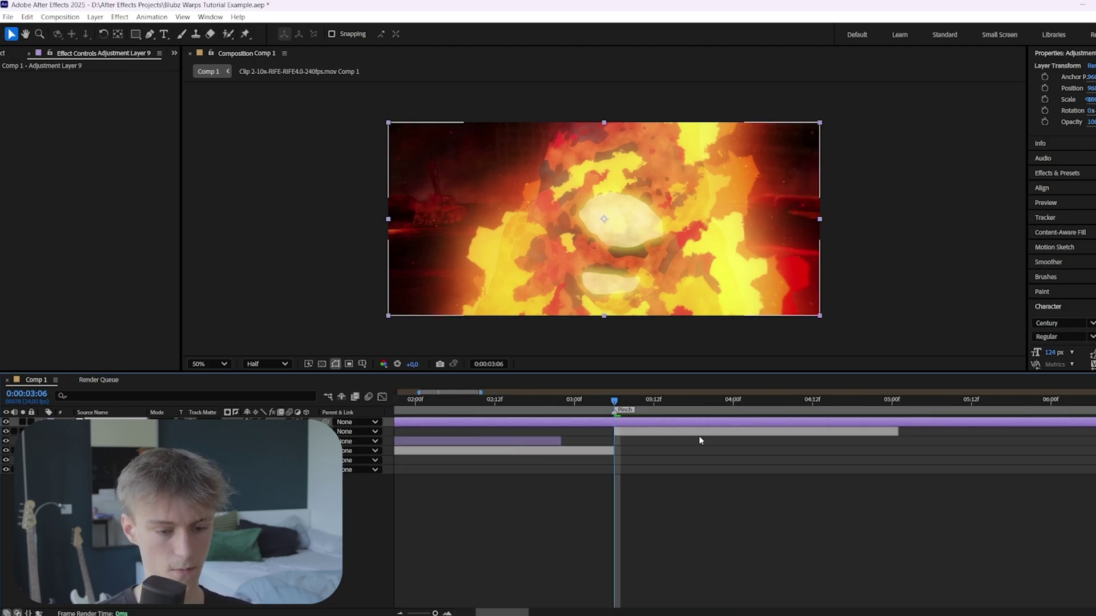
{"action": "left_click_drag", "start_coordinate": [662, 479], "coordinate": [681, 482]}
{"action": "key", "text": "Page_Up"}
{"action": "key", "text": "Page_Up"}
{"action": "key", "text": "Page_Up"}
{"action": "key", "text": "Page_Up"}
{"action": "key", "text": "Page_Up"}
{"action": "key", "text": "ctrl+shift+d"}
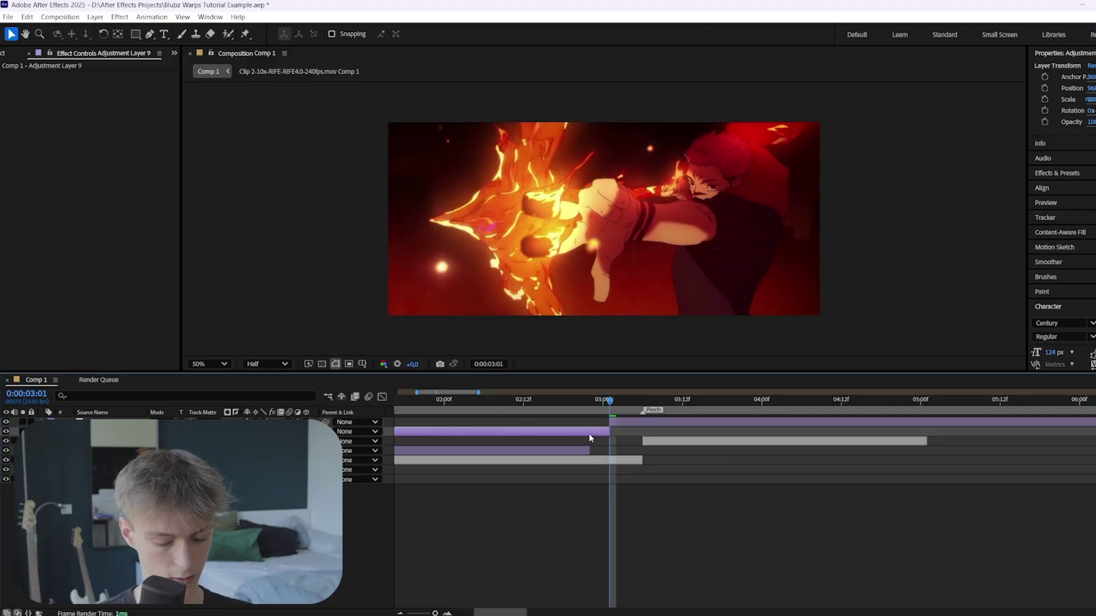
Delete the front piece and trim Adjustment Layer 9 to end at 0:00:04:05.
{"action": "key", "text": "Delete"}
{"action": "key", "text": "space"}
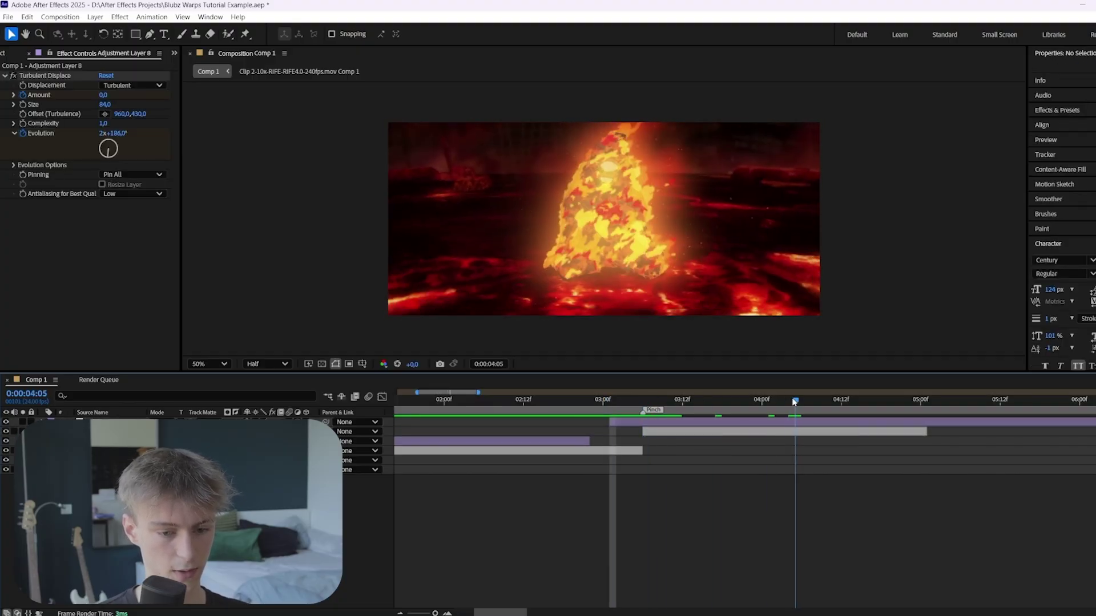
{"action": "key", "text": "space"}
{"action": "left_click", "coordinate": [811, 425]}
{"action": "key", "text": "alt+]"}
{"action": "key", "text": "j"}
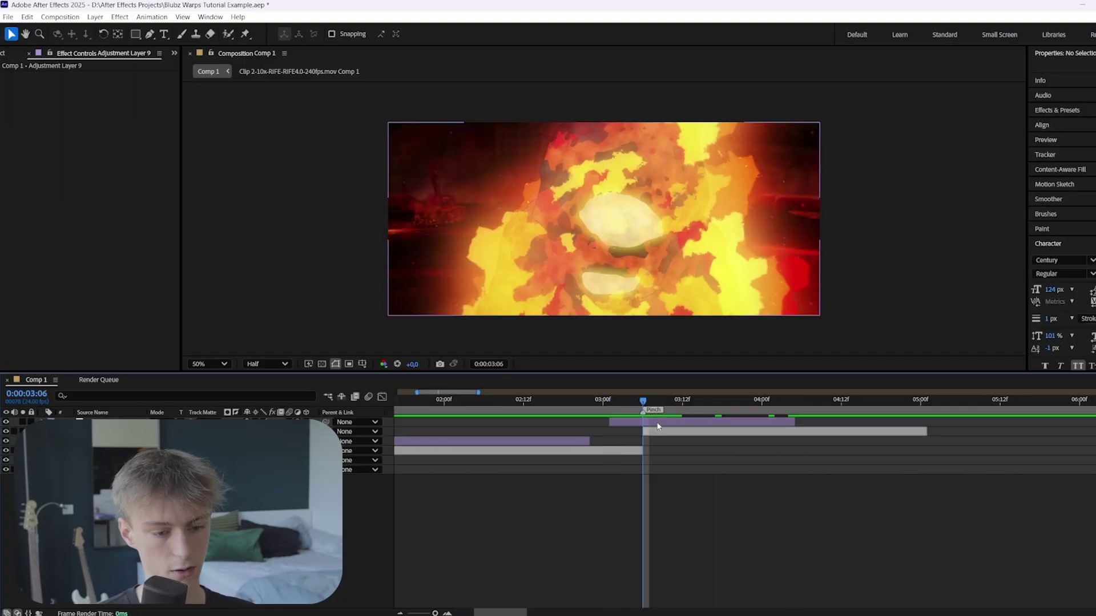
{"action": "key", "text": "ctrl+space"}
Apply the Warp effect to Adjustment Layer 9 and set Warp Style to FishEye.
{"action": "type", "text": "warp"}
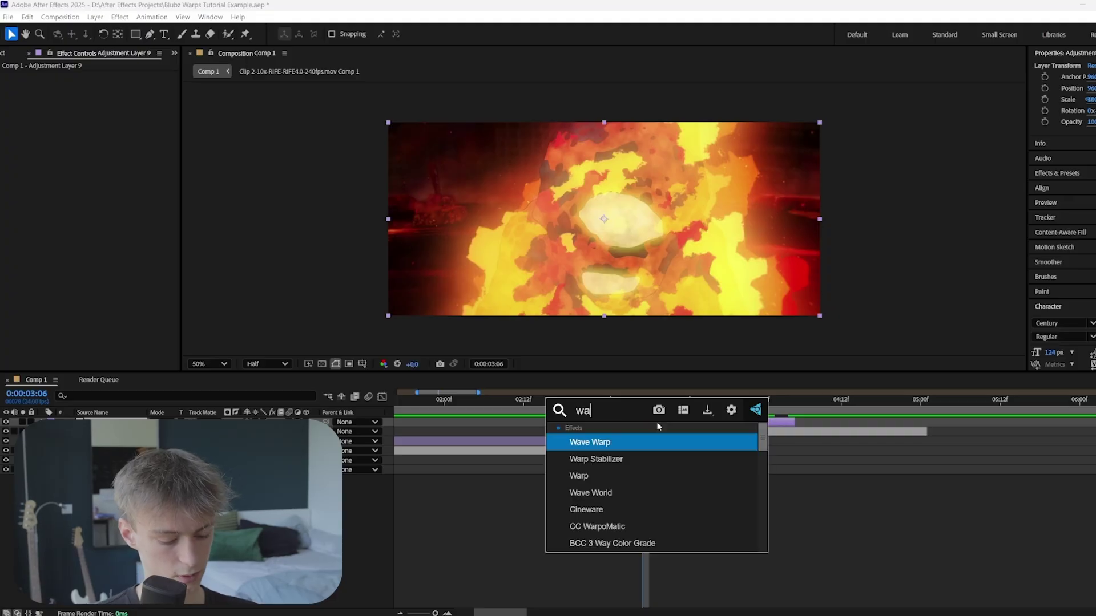
{"action": "left_click", "coordinate": [599, 477]}
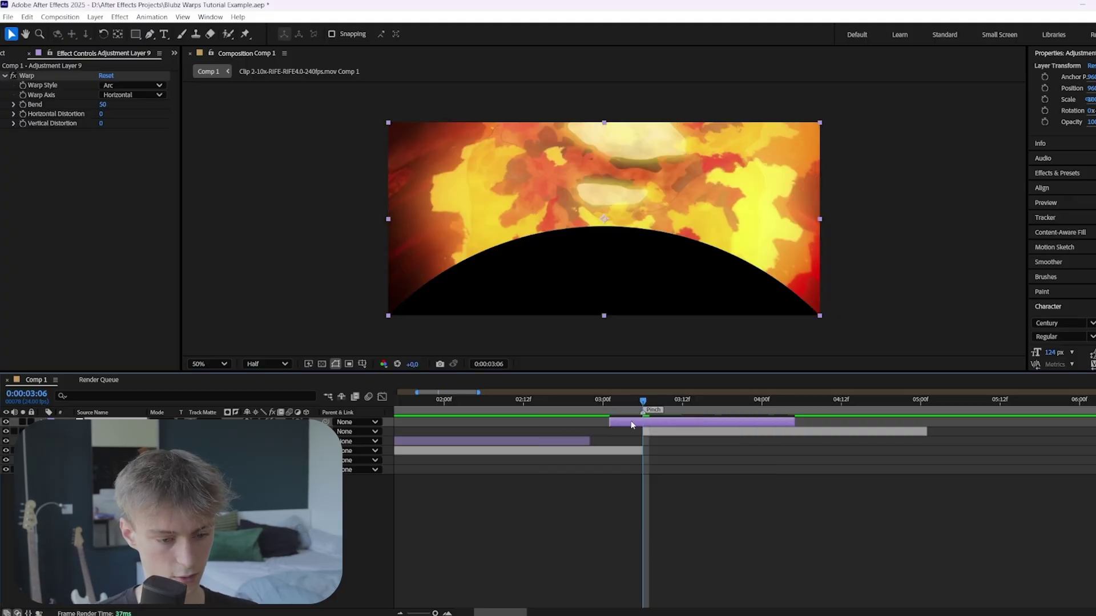
{"action": "scroll", "coordinate": [647, 466], "scroll_direction": "right", "scroll_amount": 1}
{"action": "left_click", "coordinate": [179, 71]}
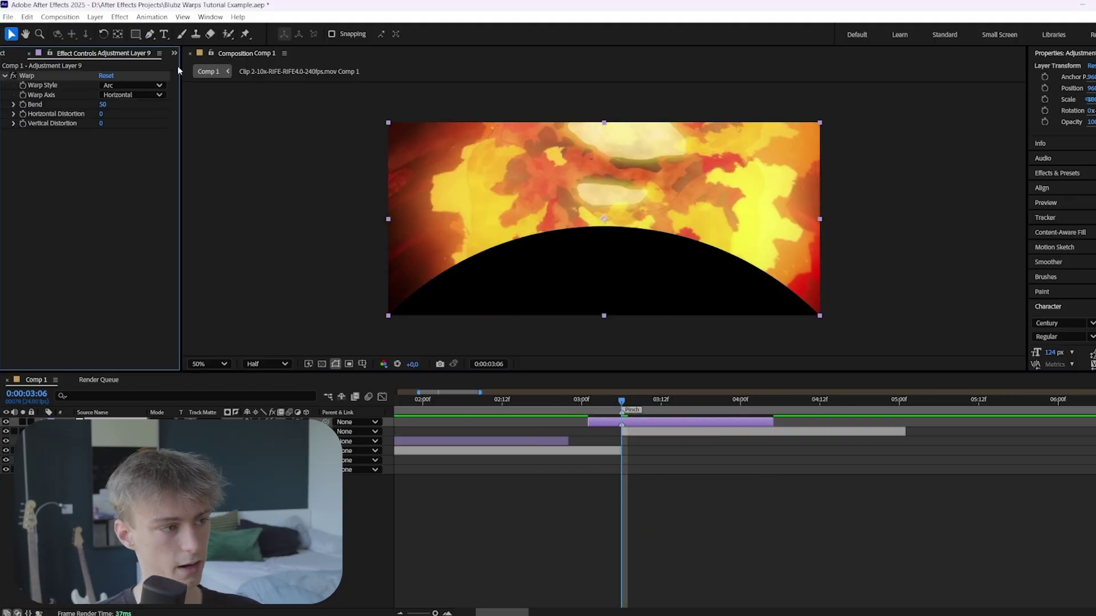
{"action": "left_click", "coordinate": [115, 87]}
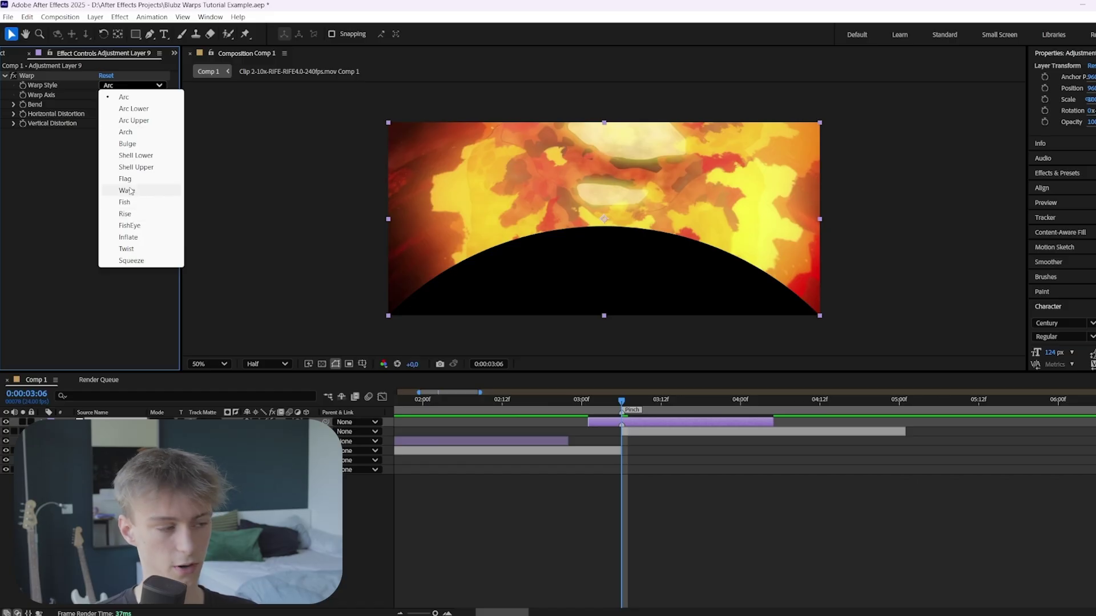
{"action": "left_click", "coordinate": [136, 167]}
{"action": "left_click", "coordinate": [131, 85]}
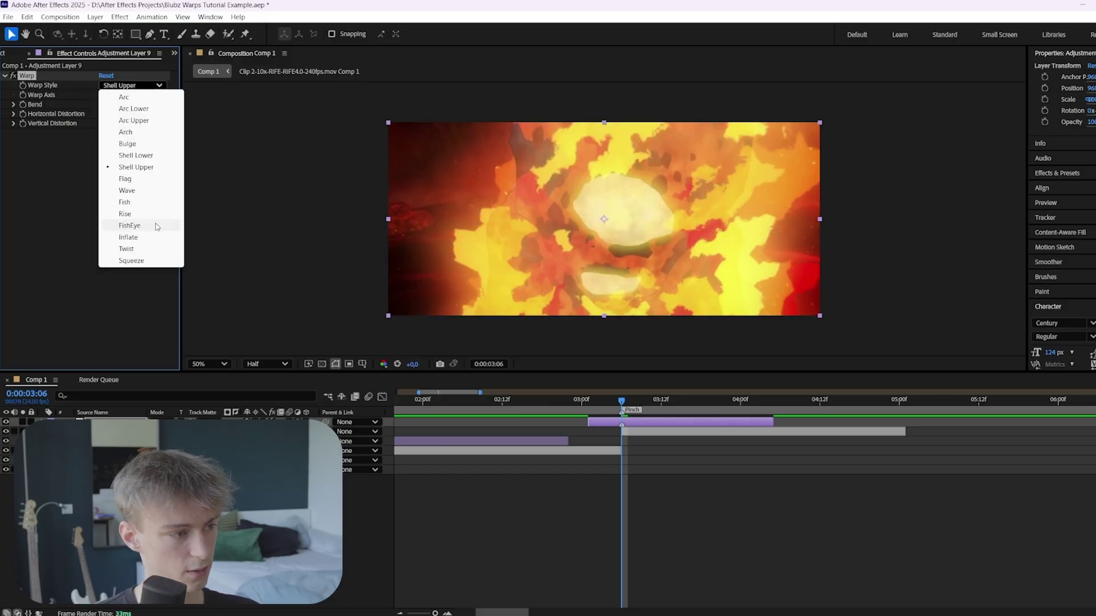
{"action": "left_click", "coordinate": [138, 226]}
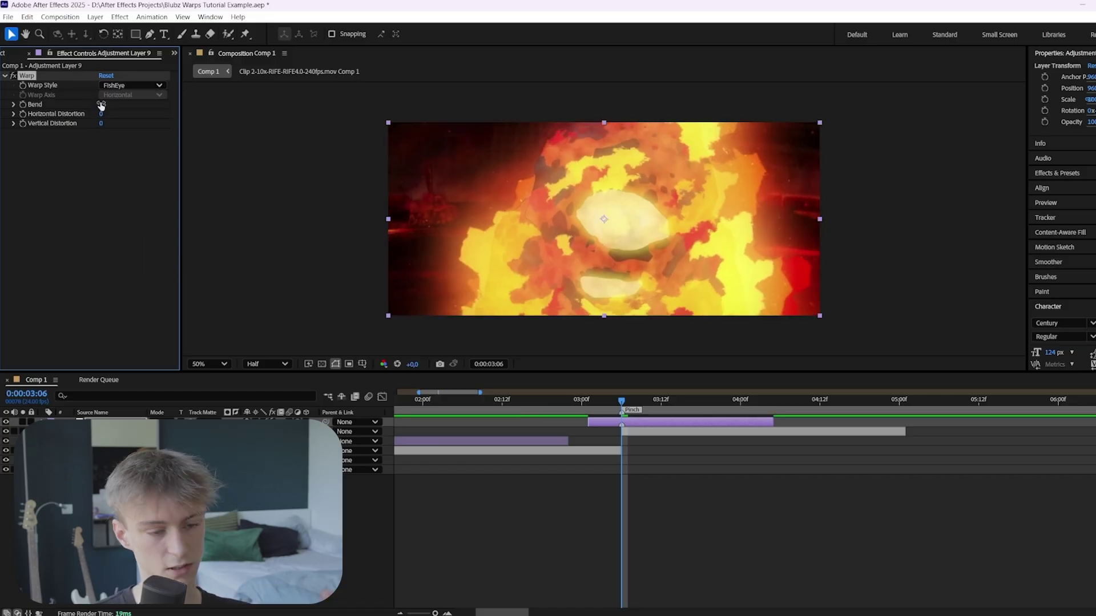
Keyframe Bend at -80 for the pinch, returning to 0 at the layer's last frame, and select all three keyframes.
{"action": "left_click_drag", "start_coordinate": [103, 105], "coordinate": [154, 204]}
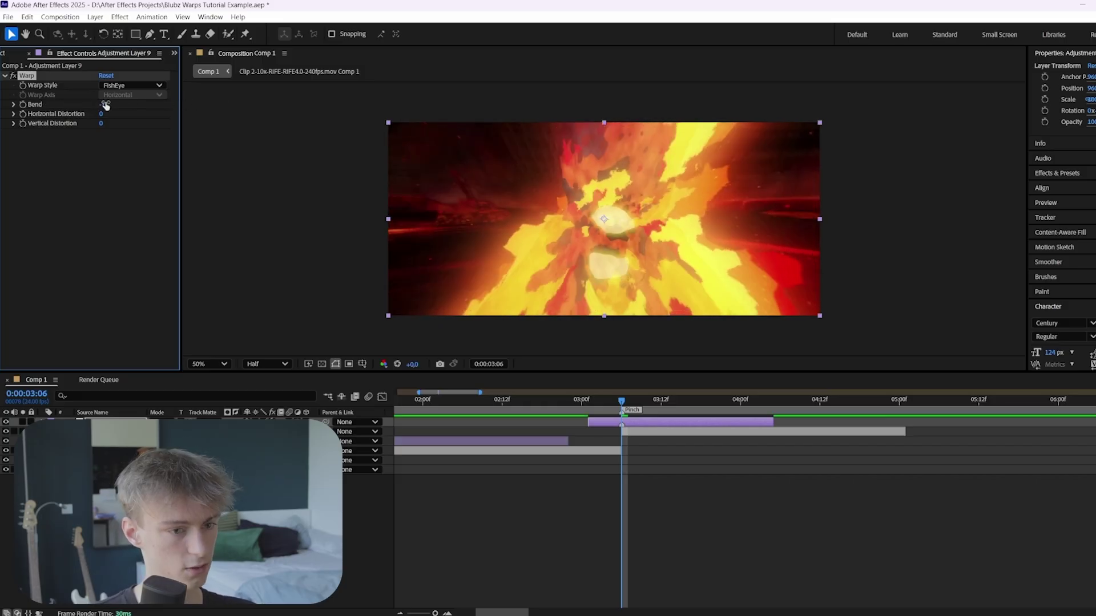
{"action": "left_click_drag", "start_coordinate": [105, 105], "coordinate": [103, 108]}
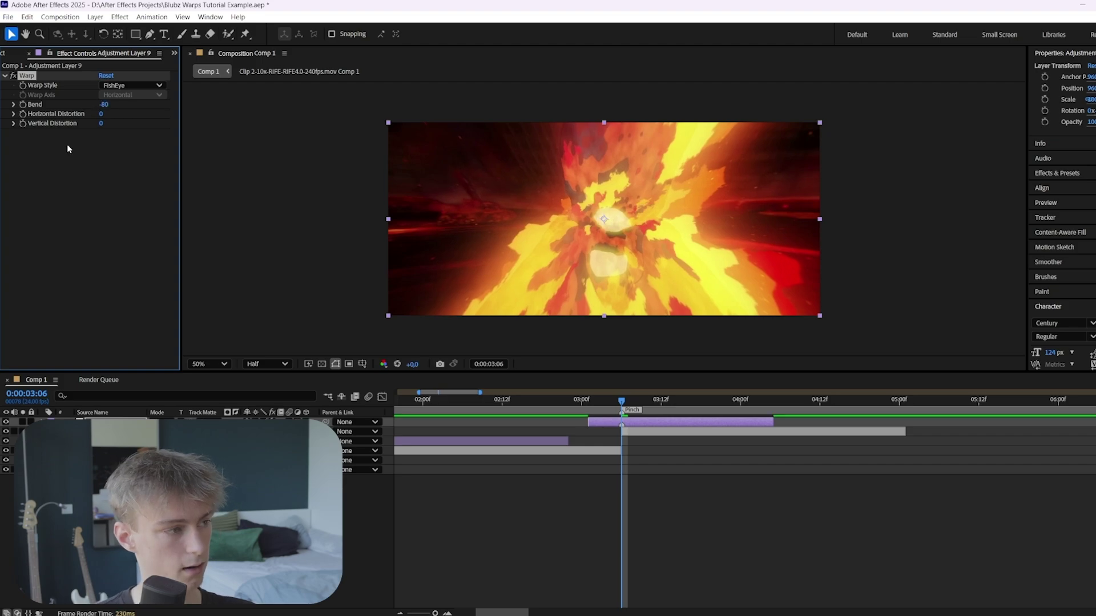
{"action": "left_click", "coordinate": [588, 401]}
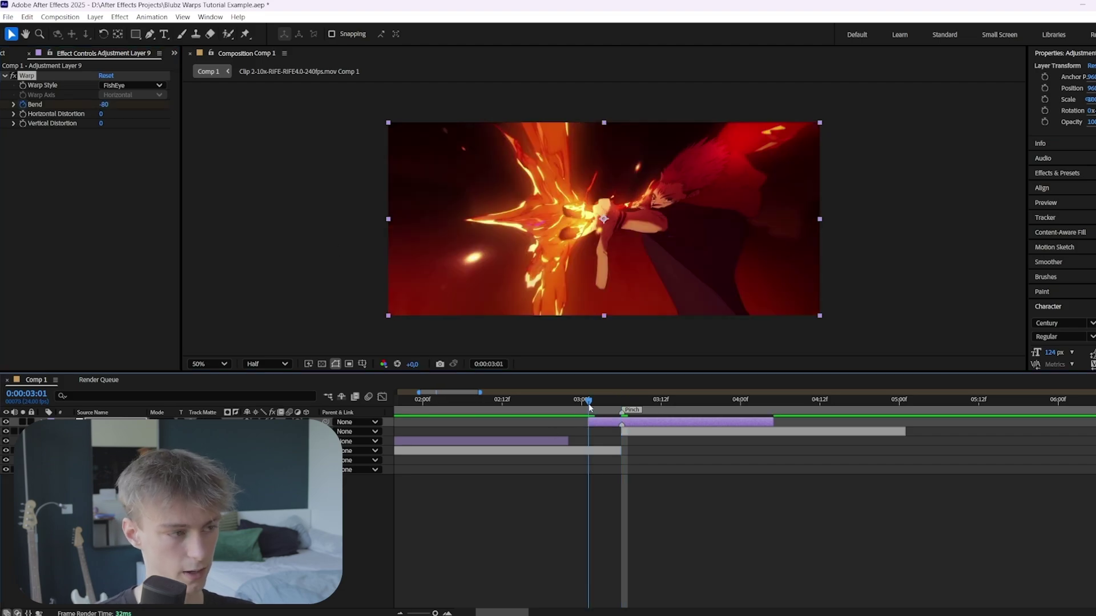
{"action": "key", "text": "o"}
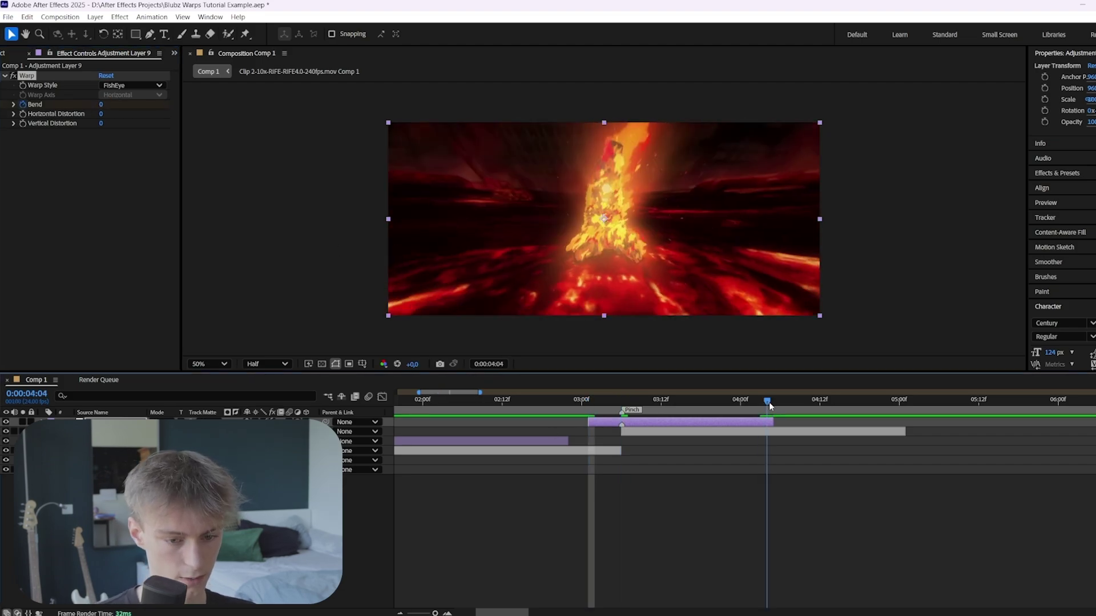
{"action": "key", "text": "Return"}
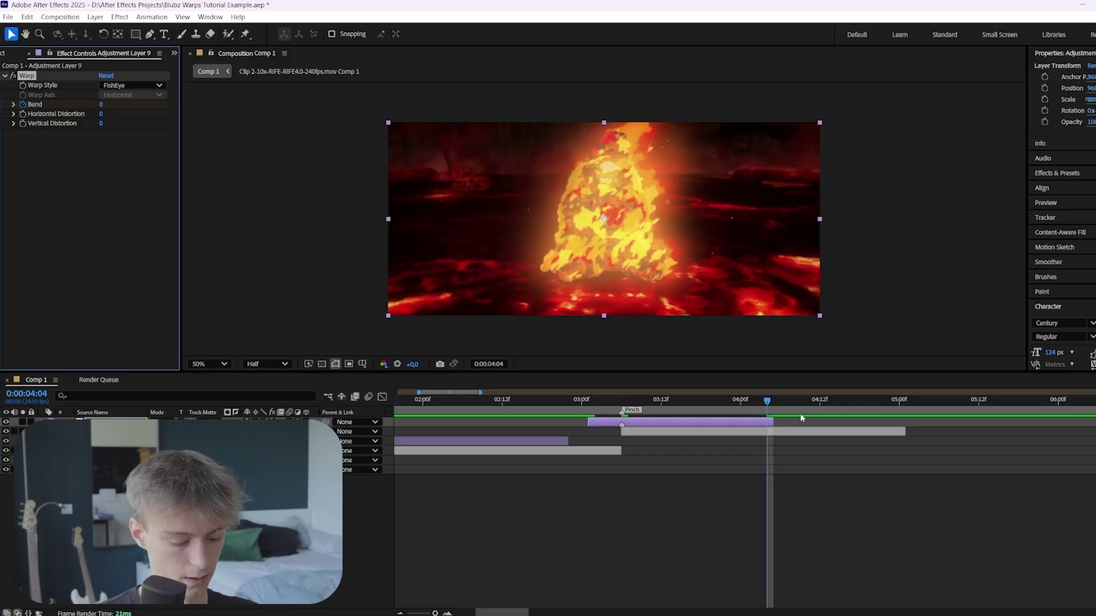
{"action": "key", "text": "u"}
{"action": "left_click_drag", "start_coordinate": [798, 444], "coordinate": [579, 441]}
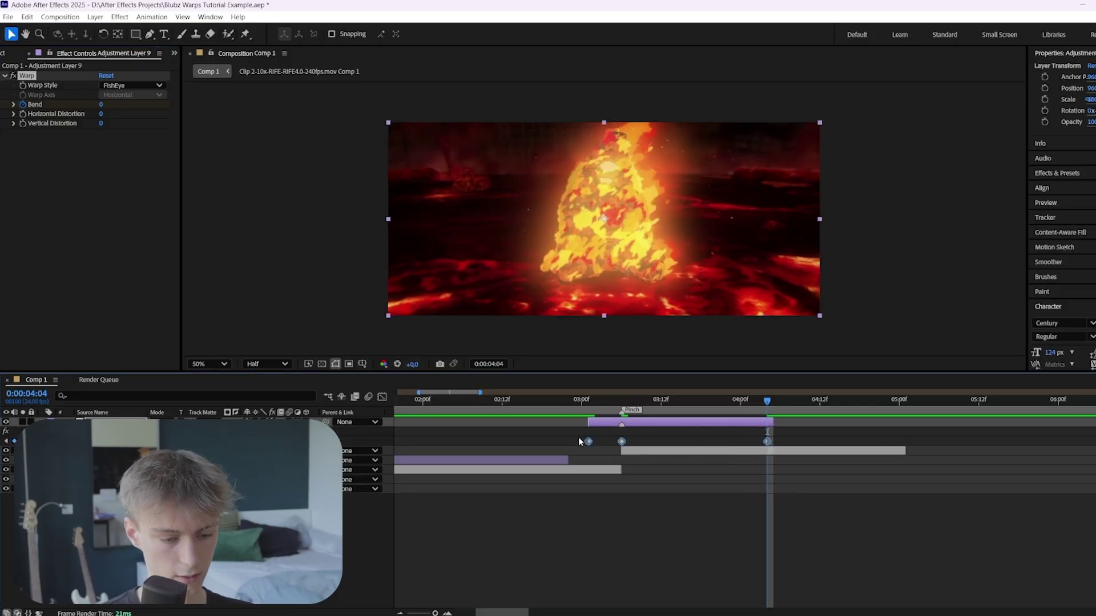
Ease out of the first Bend keyframe and make the drop into -80 steep.
{"action": "left_click", "coordinate": [383, 396]}
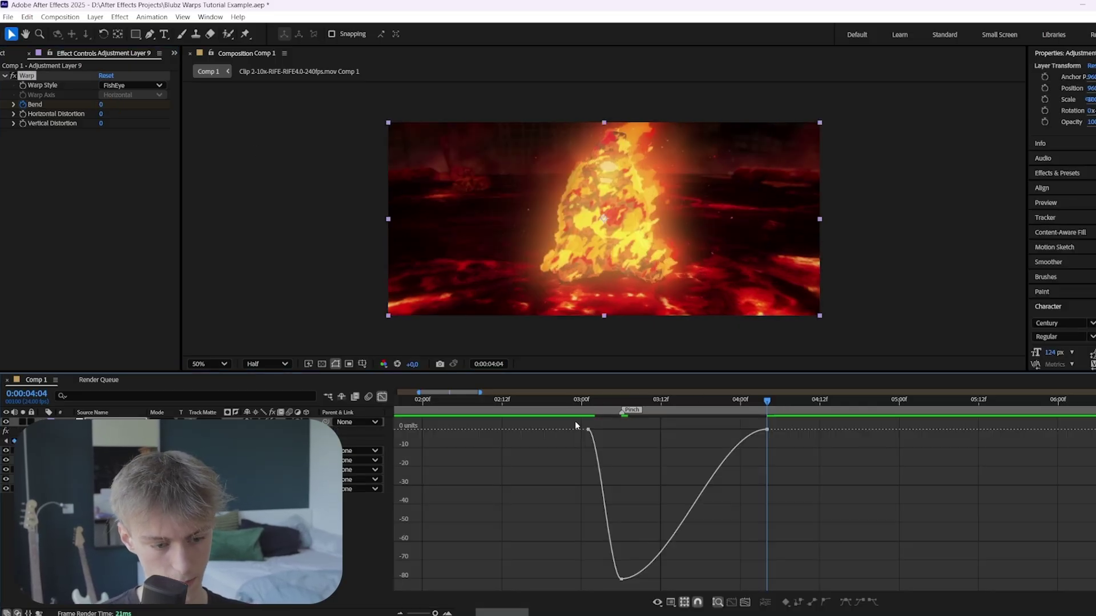
{"action": "scroll", "coordinate": [599, 450], "scroll_direction": "up", "scroll_amount": 2}
{"action": "left_click_drag", "start_coordinate": [596, 429], "coordinate": [618, 429]}
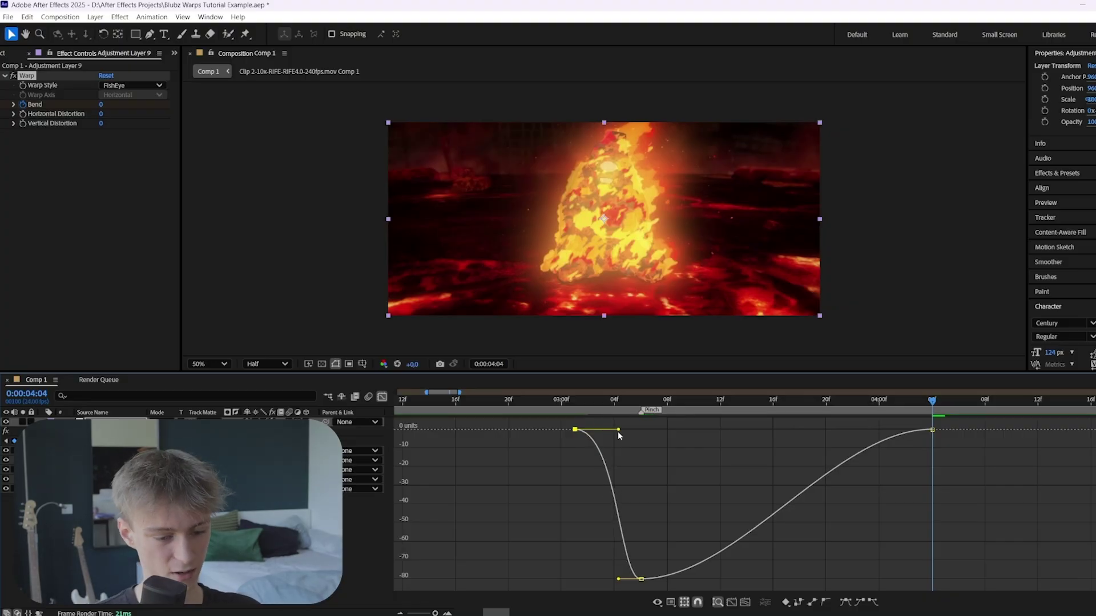
{"action": "left_click_drag", "start_coordinate": [615, 578], "coordinate": [633, 489]}
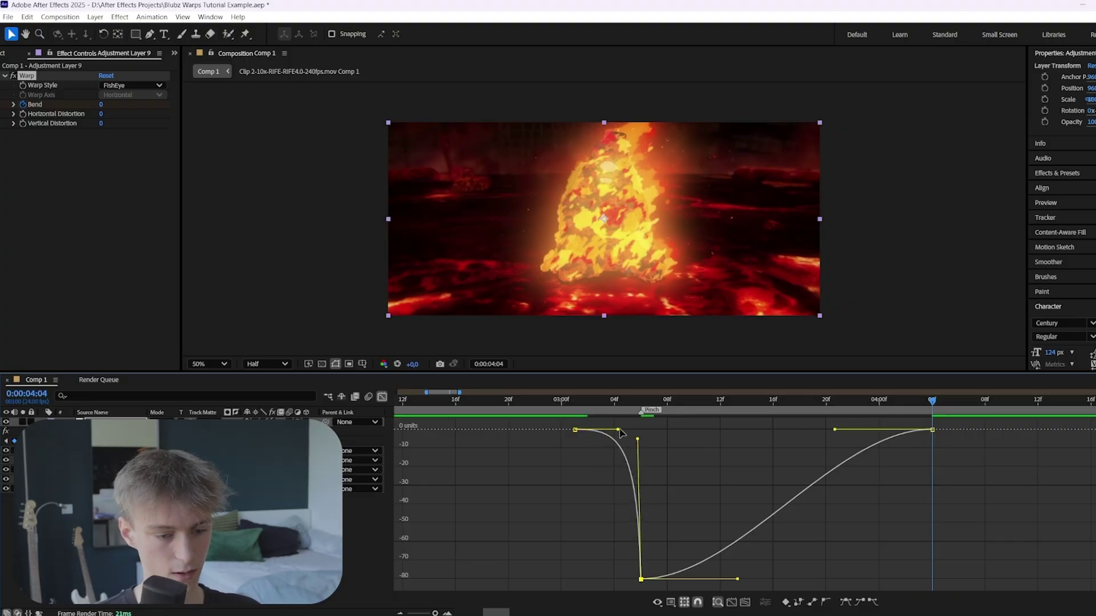
{"action": "left_click_drag", "start_coordinate": [618, 429], "coordinate": [616, 401]}
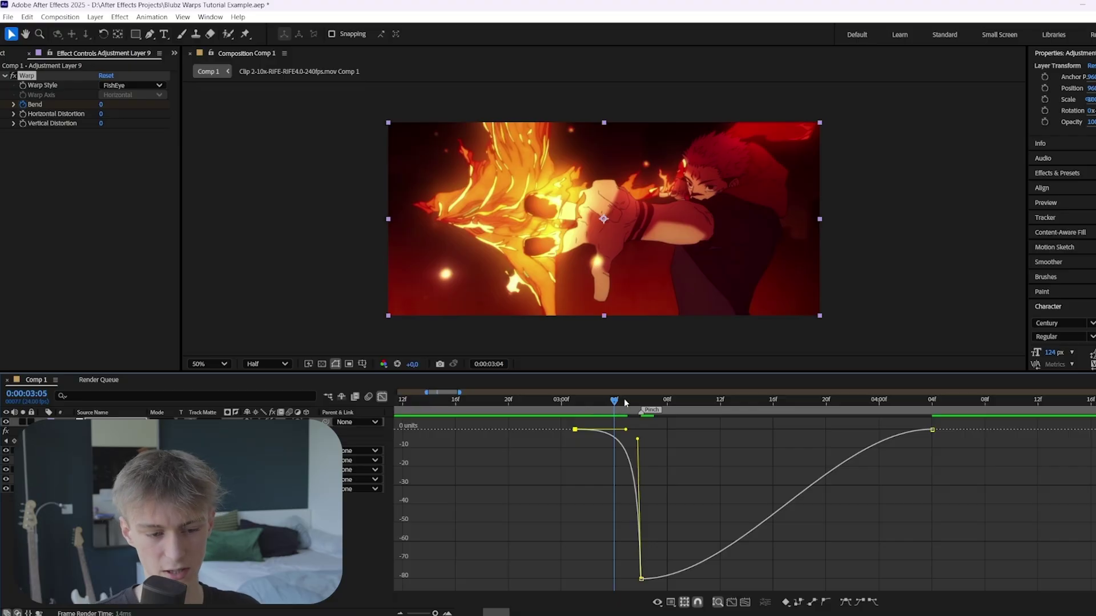
{"action": "left_click_drag", "start_coordinate": [637, 440], "coordinate": [569, 400]}
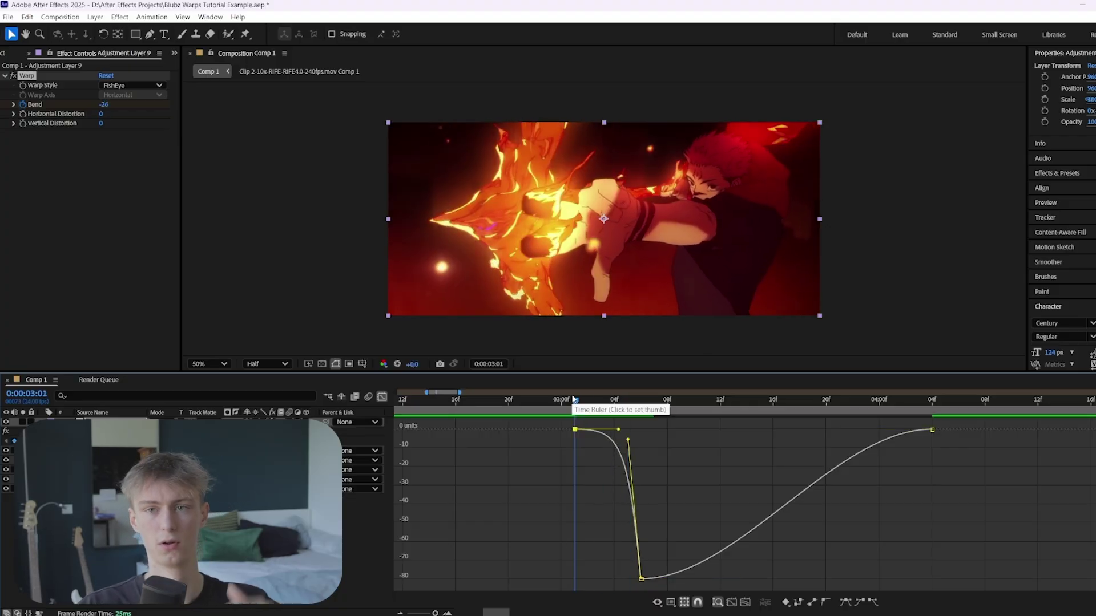
Make the return from -80 to 0 ease out gradually, then preview the pinch.
{"action": "left_click", "coordinate": [641, 402]}
{"action": "left_click", "coordinate": [641, 578]}
{"action": "left_click_drag", "start_coordinate": [736, 580], "coordinate": [641, 502]}
{"action": "left_click_drag", "start_coordinate": [834, 429], "coordinate": [742, 429]}
{"action": "left_click_drag", "start_coordinate": [592, 403], "coordinate": [694, 407]}
{"action": "left_click_drag", "start_coordinate": [675, 415], "coordinate": [660, 415]}
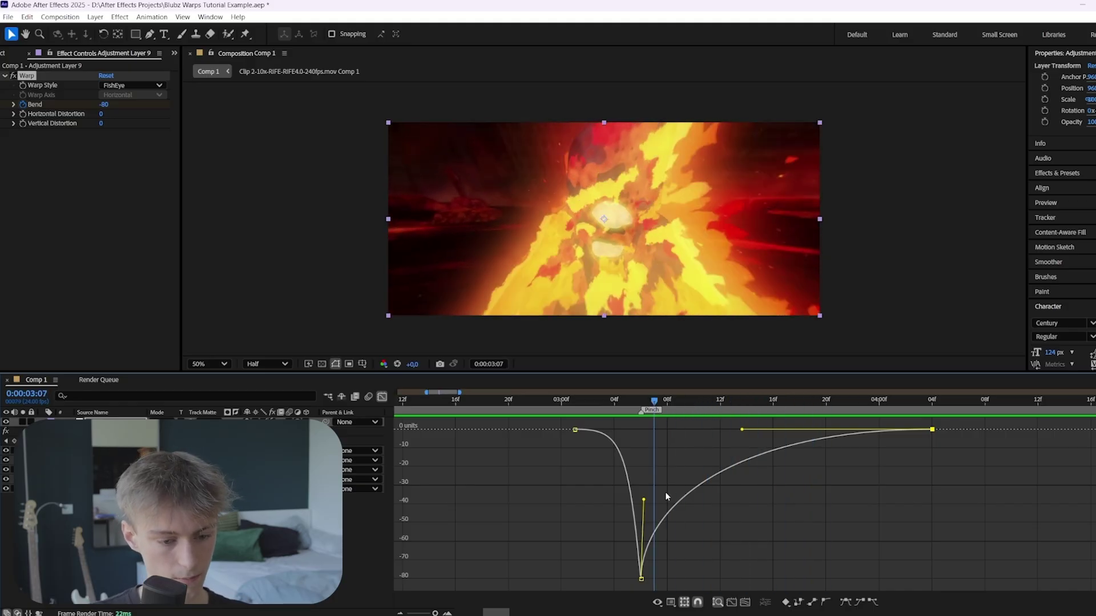
{"action": "left_click_drag", "start_coordinate": [644, 501], "coordinate": [659, 439]}
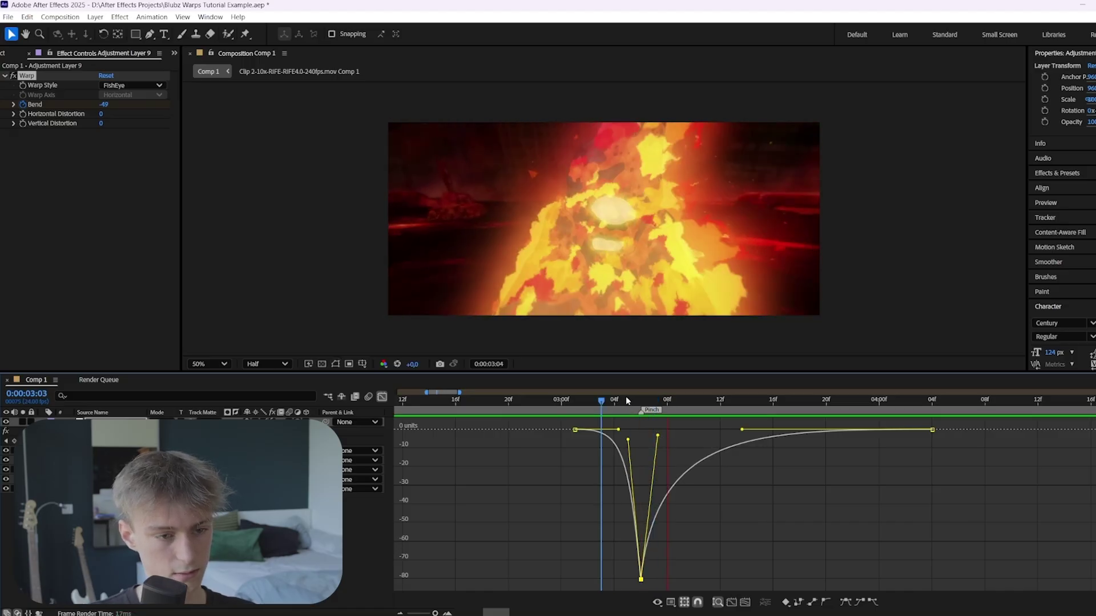
{"action": "left_click_drag", "start_coordinate": [658, 435], "coordinate": [650, 565]}
{"action": "key", "text": "space"}
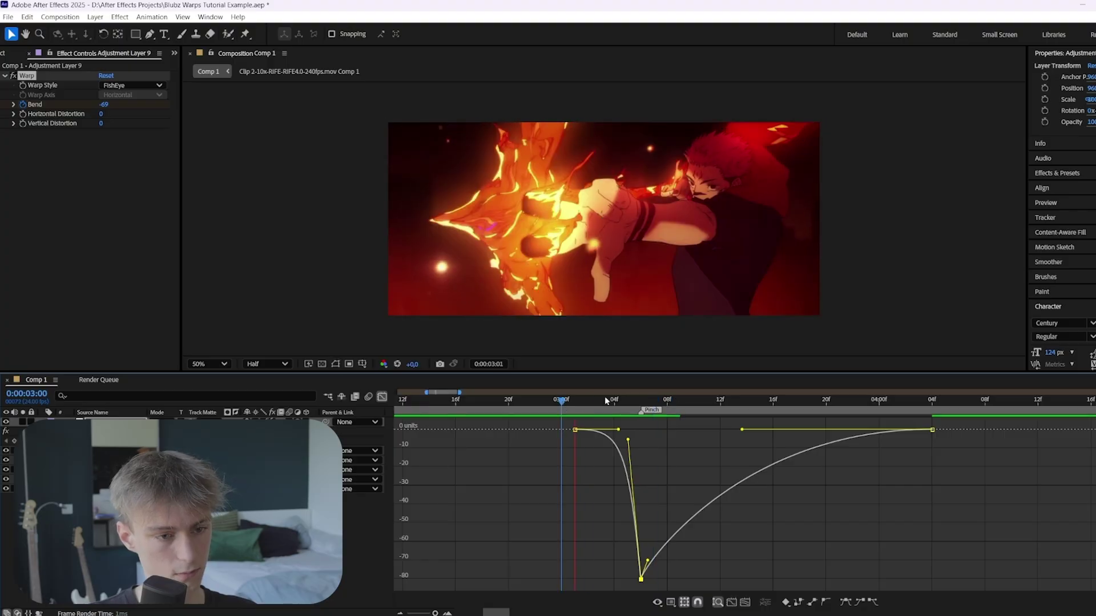
{"action": "left_click_drag", "start_coordinate": [606, 401], "coordinate": [697, 407]}
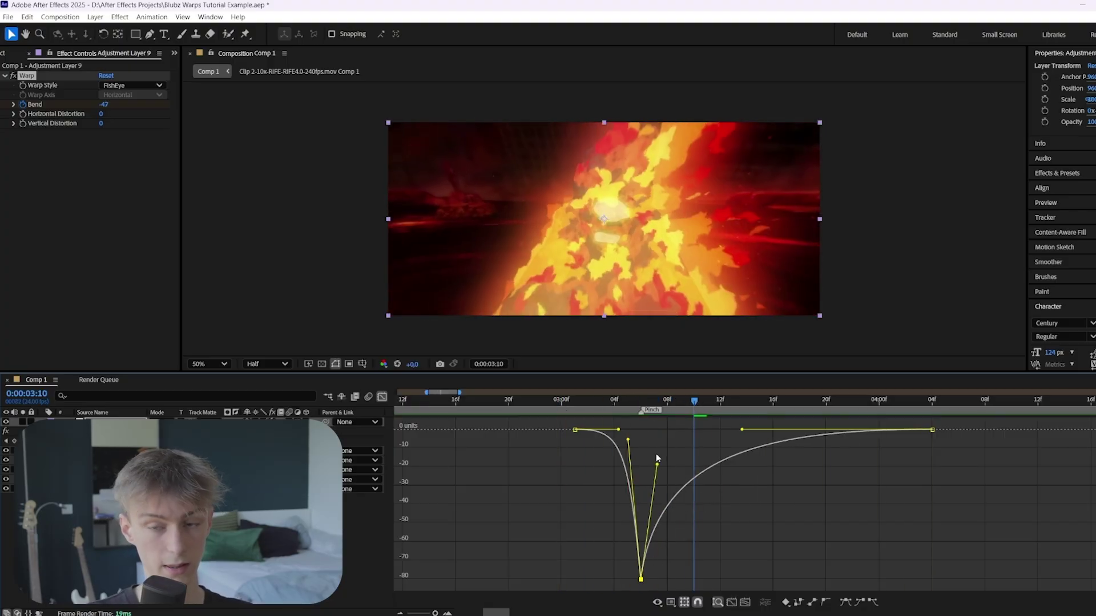
Raise the -80 keyframe's outgoing handle so Bend overshoots above zero, reviewing the following frames.
{"action": "left_click_drag", "start_coordinate": [659, 441], "coordinate": [662, 341]}
{"action": "left_click_drag", "start_coordinate": [660, 451], "coordinate": [660, 443]}
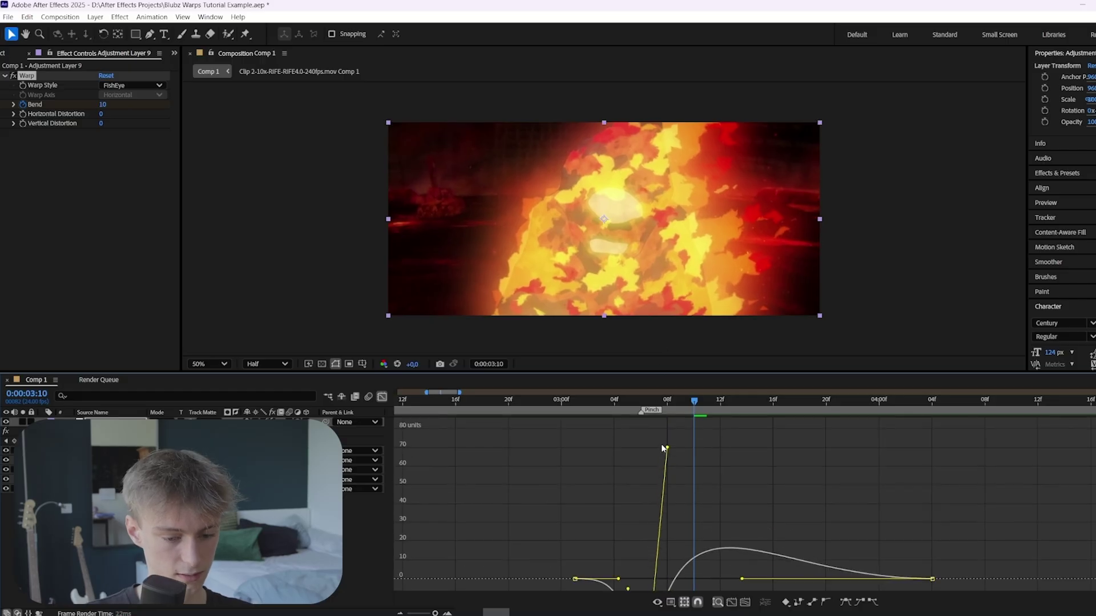
{"action": "left_click", "coordinate": [647, 402]}
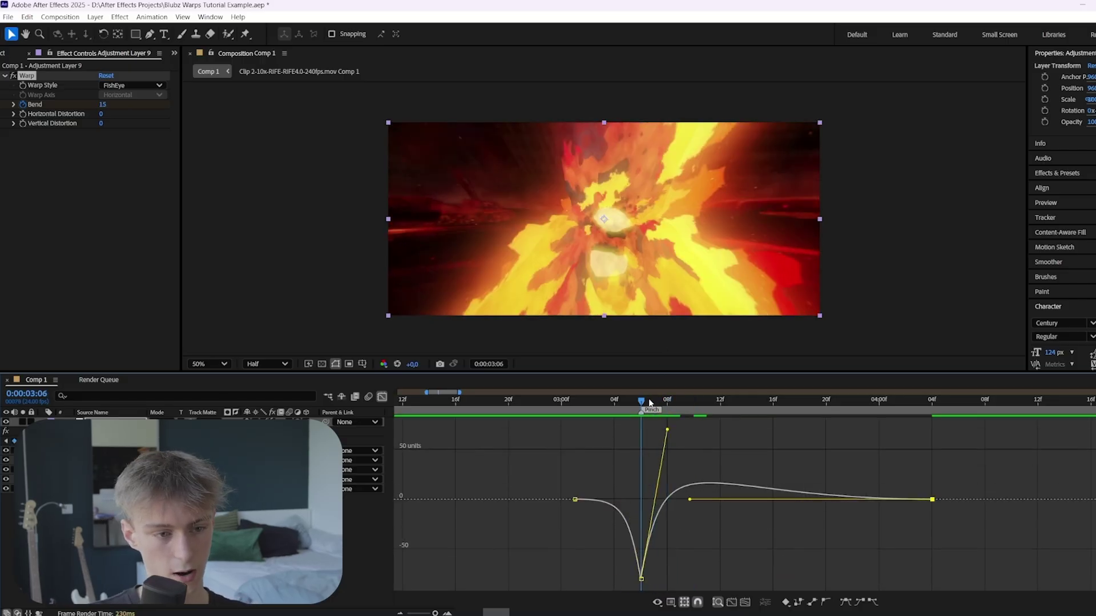
{"action": "left_click_drag", "start_coordinate": [649, 398], "coordinate": [712, 392]}
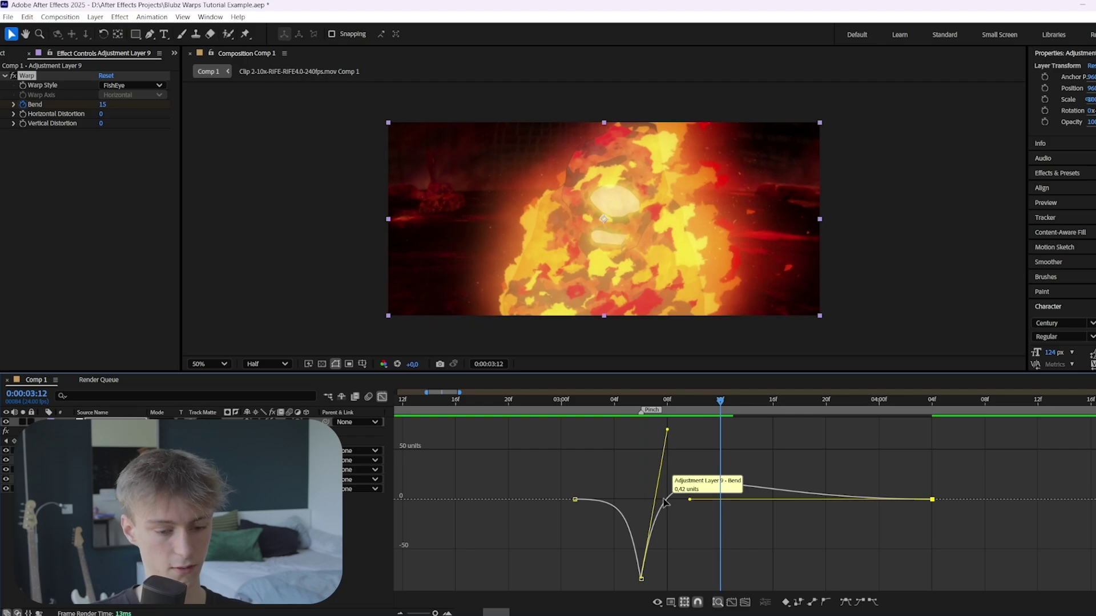
{"action": "left_click_drag", "start_coordinate": [727, 392], "coordinate": [770, 401]}
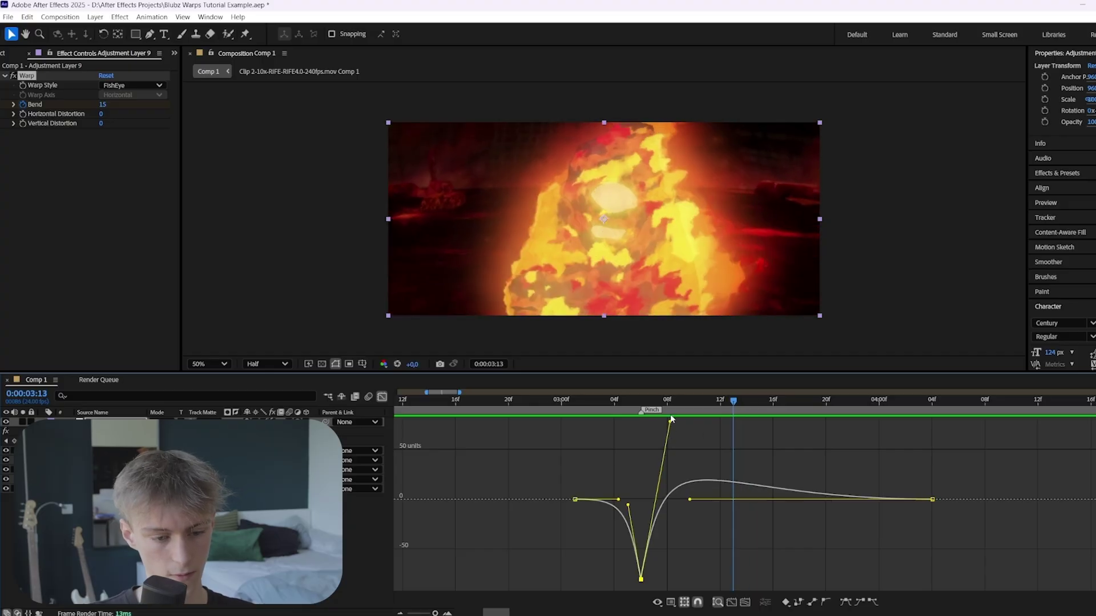
Play back the finished pinch from Adjustment Layer 9's first frame.
{"action": "left_click", "coordinate": [575, 402]}
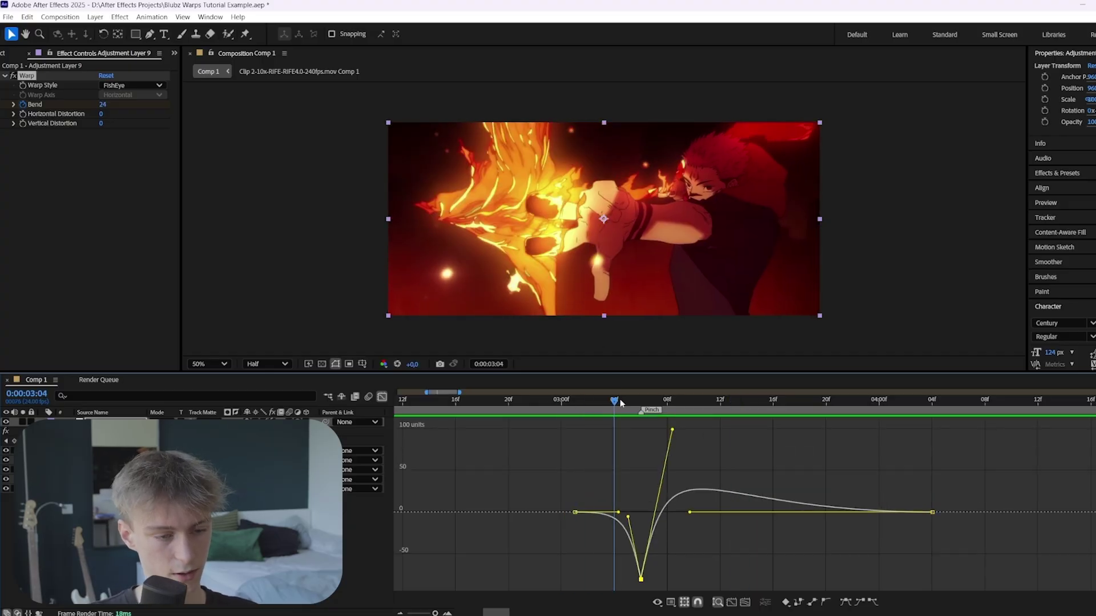
{"action": "mouse_move", "coordinate": [620, 402]}
{"action": "left_mouse_down"}
{"action": "mouse_move", "coordinate": [640, 403]}
{"action": "mouse_move", "coordinate": [601, 404]}
{"action": "left_mouse_up"}
{"action": "key", "text": "space"}
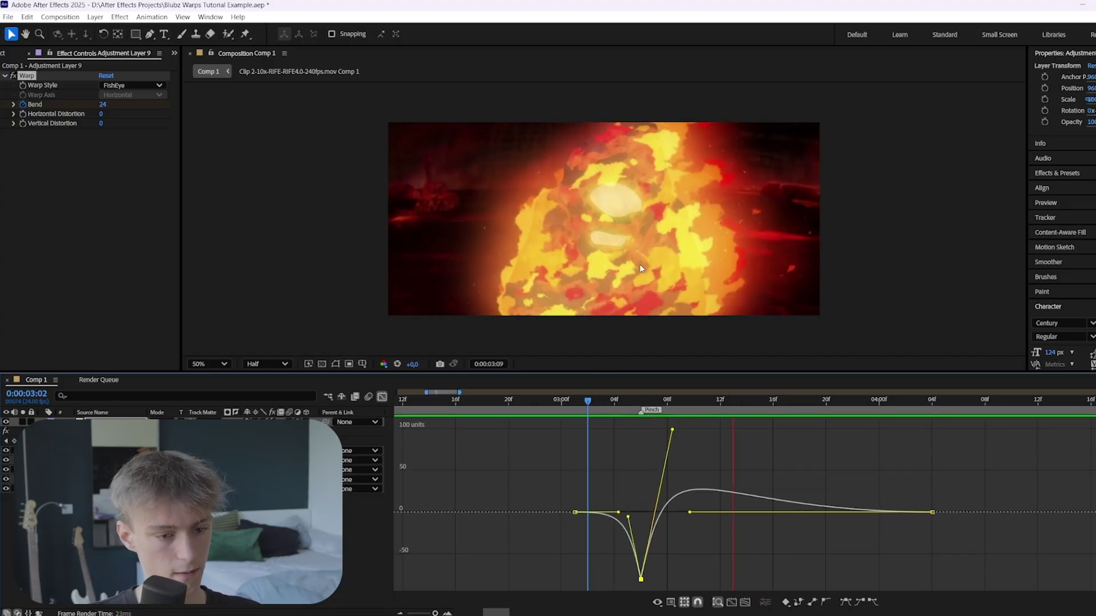